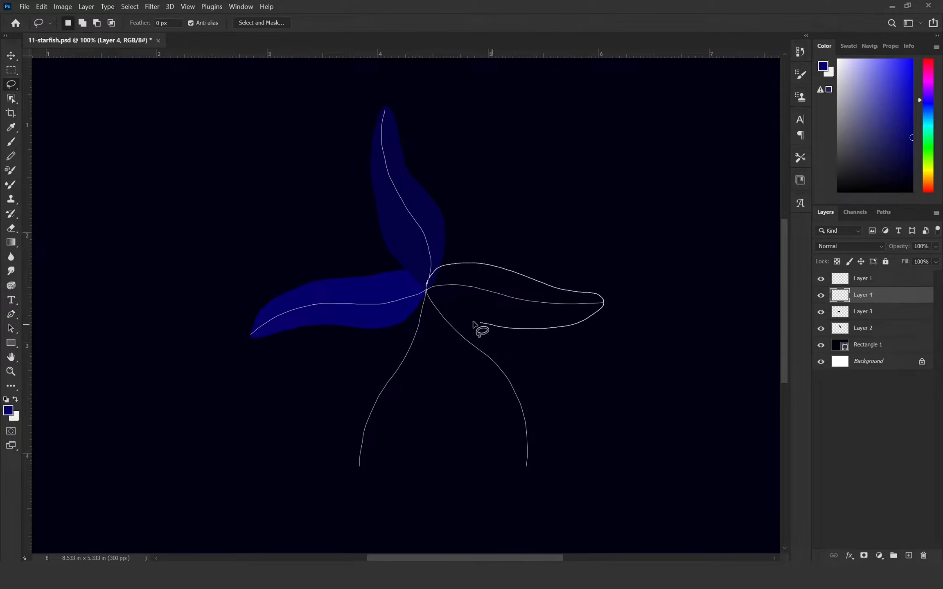
Fill the right arm's outlined selection with dark blue and clear the selection
{"action": "key", "text": "b"}
{"action": "mouse_move", "coordinate": [399, 275]}
{"action": "left_mouse_down"}
{"action": "mouse_move", "coordinate": [453, 273]}
{"action": "mouse_move", "coordinate": [583, 315]}
{"action": "mouse_move", "coordinate": [502, 321]}
{"action": "mouse_move", "coordinate": [423, 290]}
{"action": "mouse_move", "coordinate": [590, 318]}
{"action": "mouse_move", "coordinate": [418, 298]}
{"action": "mouse_move", "coordinate": [365, 372]}
{"action": "mouse_move", "coordinate": [353, 453]}
{"action": "mouse_move", "coordinate": [374, 459]}
{"action": "mouse_move", "coordinate": [417, 394]}
{"action": "mouse_move", "coordinate": [428, 291]}
{"action": "left_mouse_up"}
{"action": "key", "text": "ctrl+d"}
On a new layer, outline the lower-left arm with a freehand selection, paint it darker blue and deselect
{"action": "key", "text": "ctrl+shift+alt+n"}
{"action": "key", "text": "l"}
{"action": "key", "text": "b"}
{"action": "mouse_move", "coordinate": [417, 248]}
{"action": "left_mouse_down"}
{"action": "mouse_move", "coordinate": [379, 369]}
{"action": "mouse_move", "coordinate": [418, 367]}
{"action": "mouse_move", "coordinate": [362, 427]}
{"action": "mouse_move", "coordinate": [406, 399]}
{"action": "mouse_move", "coordinate": [452, 324]}
{"action": "mouse_move", "coordinate": [450, 417]}
{"action": "left_mouse_up"}
{"action": "key", "text": "ctrl+d"}
On a new layer, outline the lower-right arm with a freehand selection, paint it dark navy blue and deselect
{"action": "key", "text": "ctrl+shift+alt+n"}
{"action": "key", "text": "l"}
{"action": "mouse_move", "coordinate": [427, 290]}
{"action": "left_mouse_down"}
{"action": "mouse_move", "coordinate": [438, 353]}
{"action": "mouse_move", "coordinate": [530, 469]}
{"action": "mouse_move", "coordinate": [471, 322]}
{"action": "mouse_move", "coordinate": [428, 291]}
{"action": "left_mouse_up"}
{"action": "key", "text": "b"}
{"action": "mouse_move", "coordinate": [437, 332]}
{"action": "left_mouse_down"}
{"action": "mouse_move", "coordinate": [477, 366]}
{"action": "mouse_move", "coordinate": [539, 452]}
{"action": "left_mouse_up"}
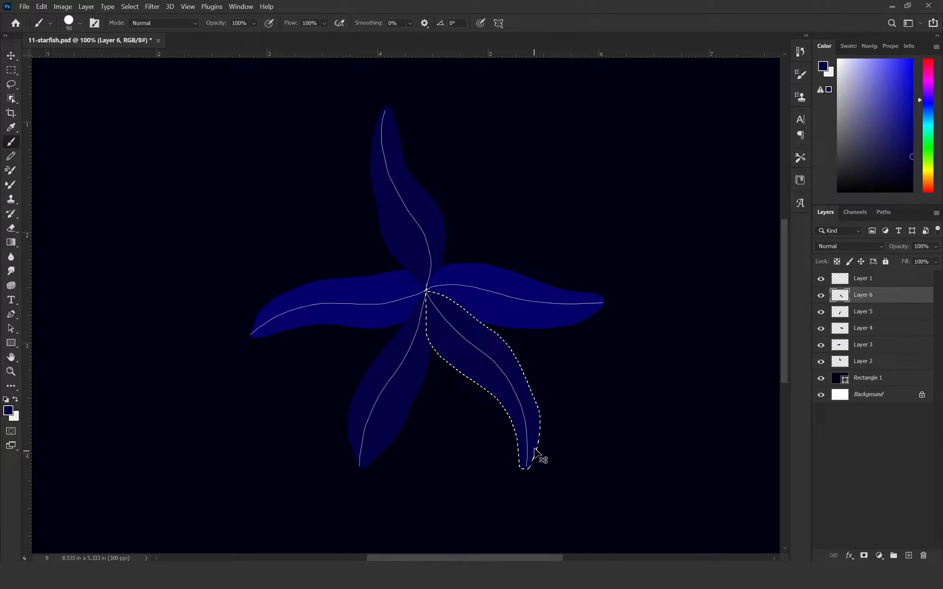
{"action": "key", "text": "ctrl+d"}
Rework the lower-left arm on a new layer with a freehand selection painted dark blue, and trim its inner edge
{"action": "key", "text": "ctrl+shift+alt+n"}
{"action": "key", "text": "l"}
{"action": "mouse_move", "coordinate": [428, 292]}
{"action": "left_mouse_down"}
{"action": "mouse_move", "coordinate": [360, 399]}
{"action": "mouse_move", "coordinate": [427, 393]}
{"action": "mouse_move", "coordinate": [434, 313]}
{"action": "mouse_move", "coordinate": [399, 343]}
{"action": "mouse_move", "coordinate": [399, 400]}
{"action": "left_mouse_up"}
{"action": "key", "text": "b"}
{"action": "key", "text": "ctrl+d"}
{"action": "key", "text": "l"}
{"action": "mouse_move", "coordinate": [431, 346]}
{"action": "left_mouse_down"}
{"action": "mouse_move", "coordinate": [386, 441]}
{"action": "mouse_move", "coordinate": [431, 348]}
{"action": "left_mouse_up"}
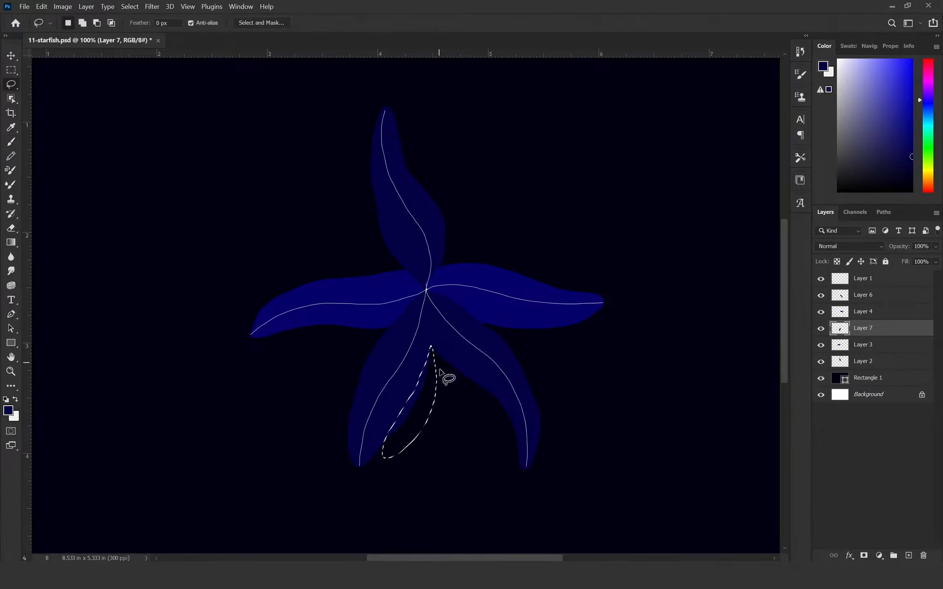
{"action": "key", "text": "ctrl+d"}
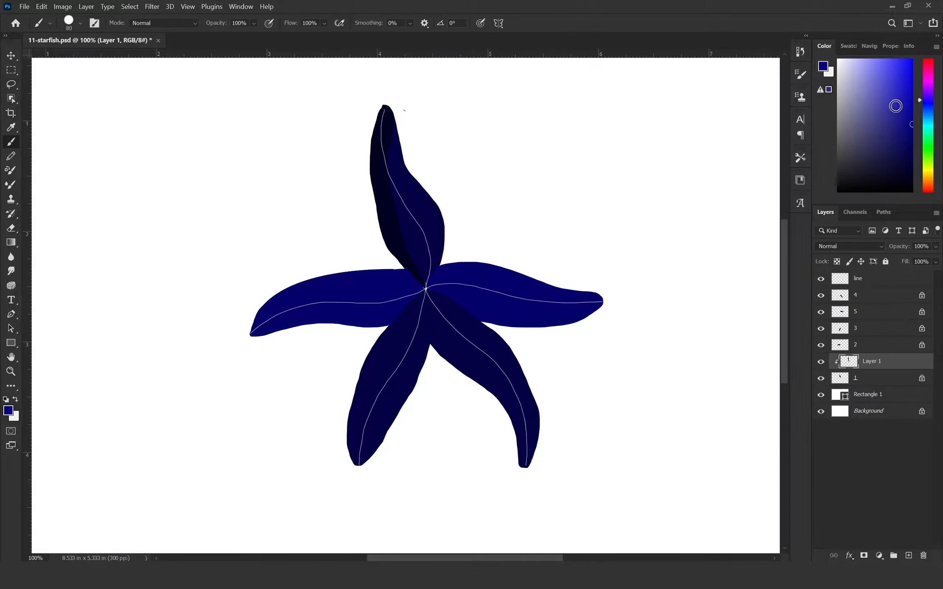
Paint bright blue highlights and dark shadows on the upper, left, lower-left and right arms, using clipped layers
{"action": "mouse_move", "coordinate": [391, 117]}
{"action": "left_mouse_down"}
{"action": "mouse_move", "coordinate": [403, 123]}
{"action": "mouse_move", "coordinate": [439, 275]}
{"action": "left_mouse_up"}
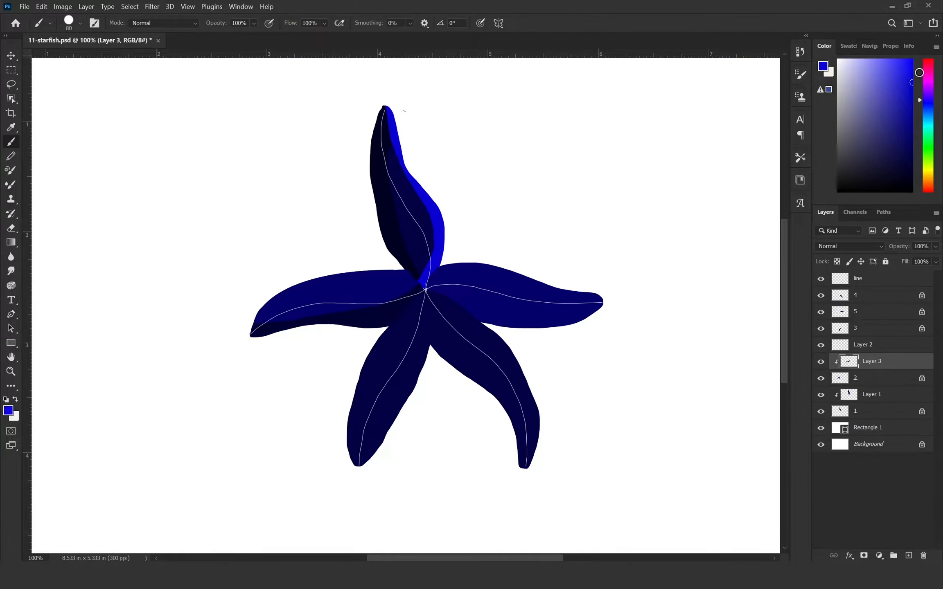
{"action": "left_click_drag", "start_coordinate": [245, 328], "coordinate": [374, 267]}
{"action": "key", "text": "ctrl+shift+alt+n"}
{"action": "left_click_drag", "start_coordinate": [394, 371], "coordinate": [370, 476]}
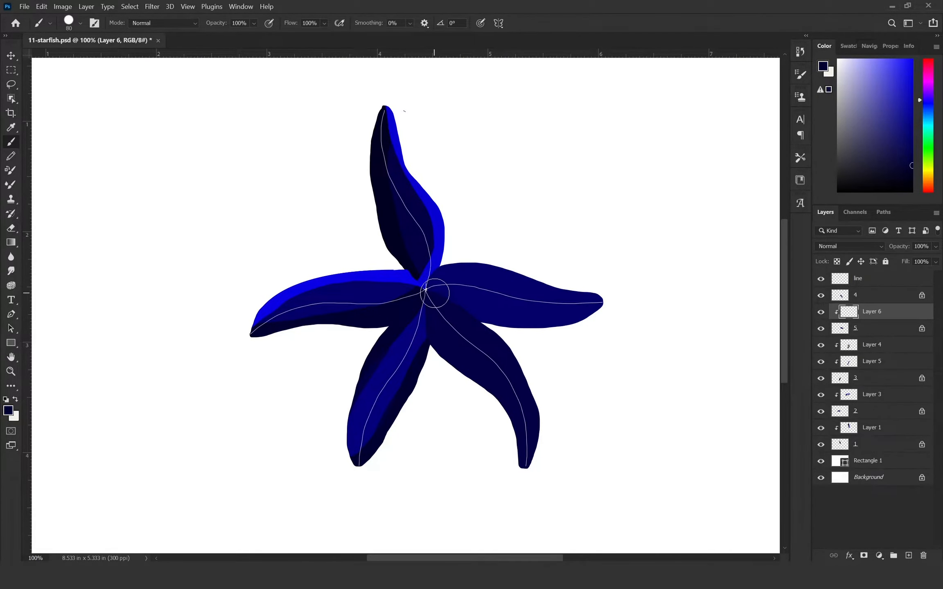
{"action": "mouse_move", "coordinate": [436, 295]}
{"action": "left_mouse_down"}
{"action": "mouse_move", "coordinate": [534, 326]}
{"action": "mouse_move", "coordinate": [624, 327]}
{"action": "left_mouse_up"}
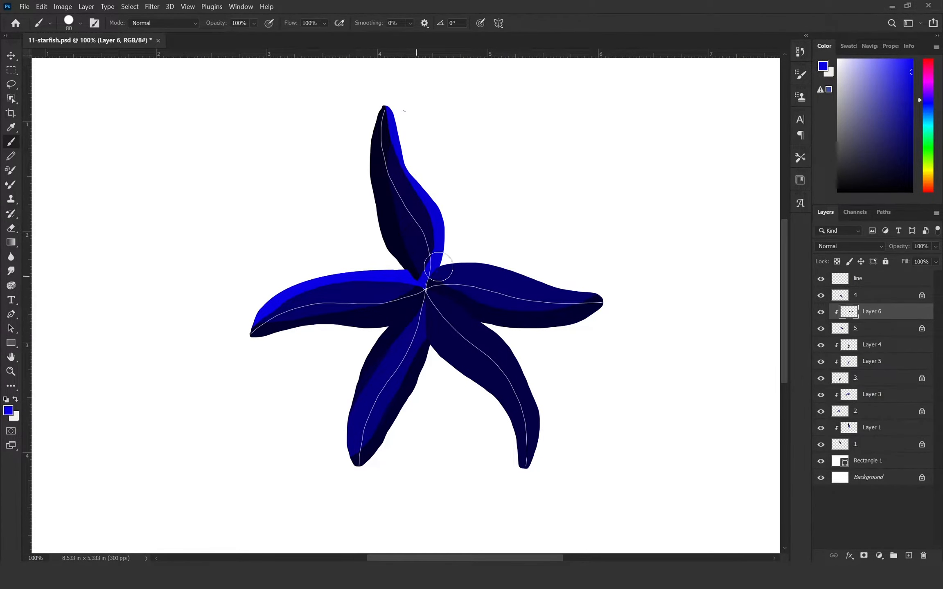
{"action": "left_click_drag", "start_coordinate": [439, 267], "coordinate": [593, 285]}
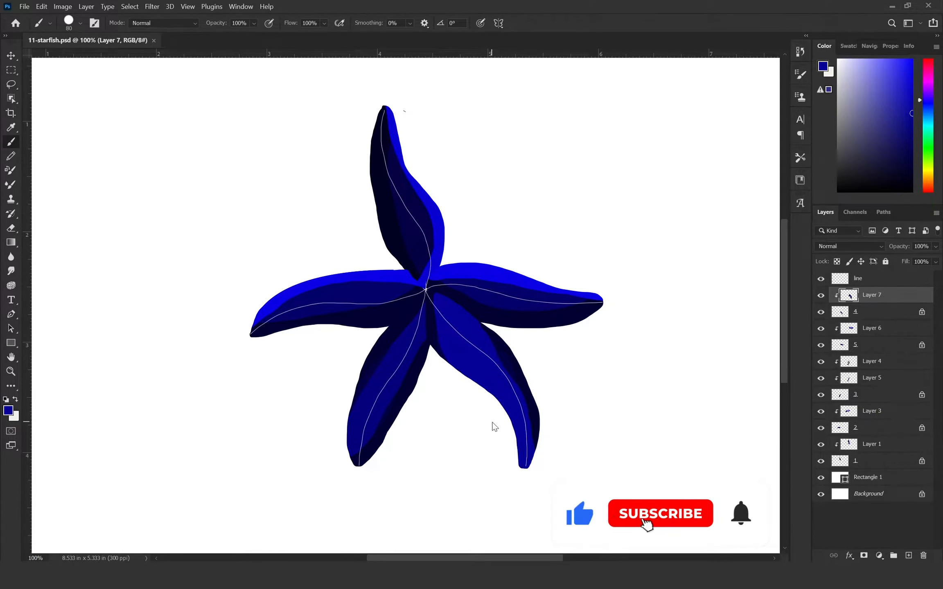
Darken the lower-right arm's edges with a soft brush in a sampled dark navy and hide the line layer
{"action": "right_click", "coordinate": [540, 171]}
{"action": "double_click", "coordinate": [602, 301]}
{"action": "left_click", "coordinate": [430, 312], "text": "alt"}
{"action": "mouse_move", "coordinate": [435, 296]}
{"action": "left_mouse_down"}
{"action": "mouse_move", "coordinate": [433, 339]}
{"action": "mouse_move", "coordinate": [485, 390]}
{"action": "mouse_move", "coordinate": [520, 480]}
{"action": "mouse_move", "coordinate": [519, 437]}
{"action": "mouse_move", "coordinate": [474, 311]}
{"action": "mouse_move", "coordinate": [491, 346]}
{"action": "mouse_move", "coordinate": [533, 388]}
{"action": "mouse_move", "coordinate": [539, 467]}
{"action": "left_mouse_up"}
{"action": "left_click", "coordinate": [821, 279]}
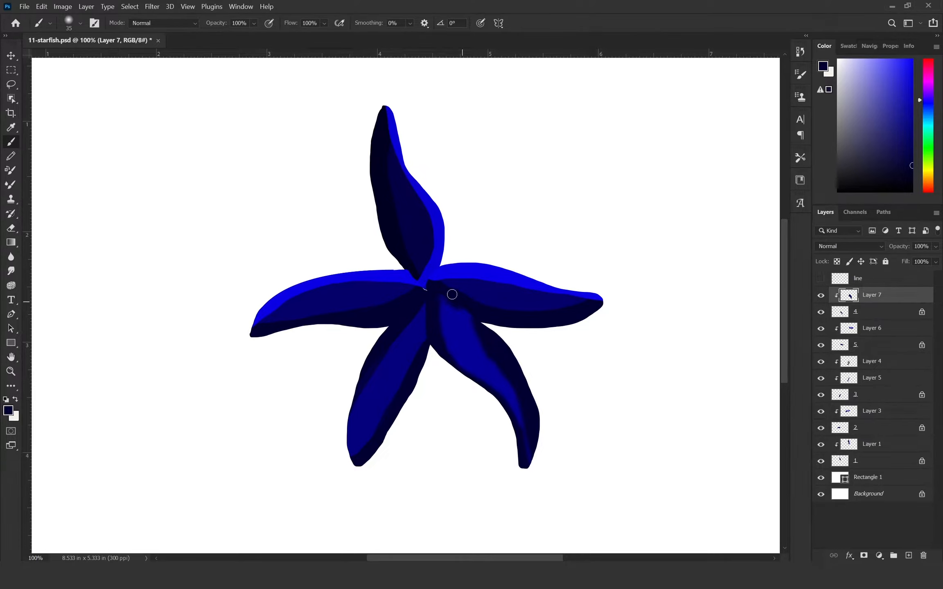
Blend the lower-right arm's shading at 20% brush opacity with sampled blues, reducing the brush size to 20
{"action": "key", "text": "2"}
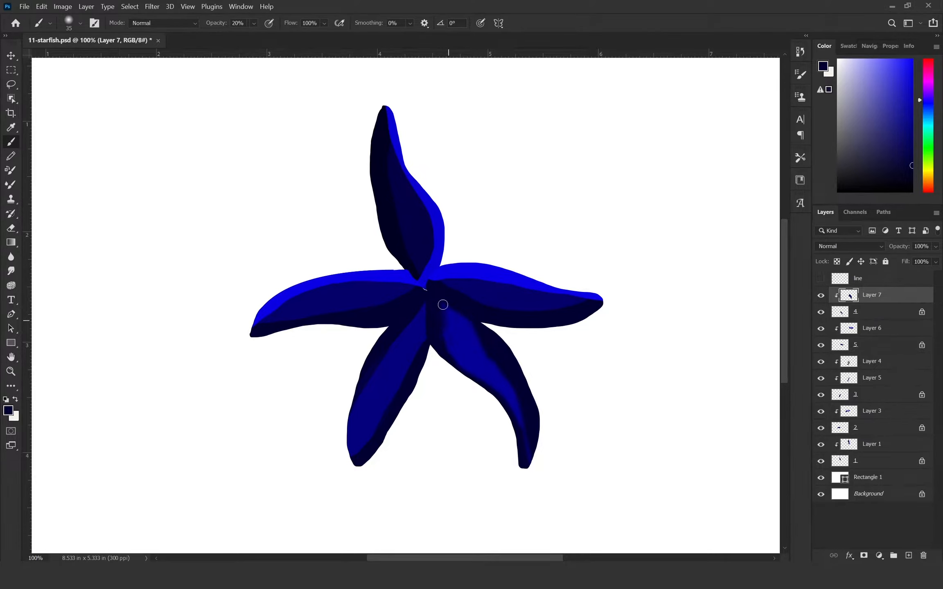
{"action": "mouse_move", "coordinate": [442, 305]}
{"action": "left_mouse_down"}
{"action": "mouse_move", "coordinate": [448, 349]}
{"action": "mouse_move", "coordinate": [467, 357]}
{"action": "left_mouse_up"}
{"action": "mouse_move", "coordinate": [442, 301]}
{"action": "left_mouse_down"}
{"action": "mouse_move", "coordinate": [459, 357]}
{"action": "mouse_move", "coordinate": [526, 436]}
{"action": "mouse_move", "coordinate": [530, 462]}
{"action": "left_mouse_up"}
{"action": "mouse_move", "coordinate": [470, 317]}
{"action": "left_mouse_down"}
{"action": "mouse_move", "coordinate": [515, 387]}
{"action": "mouse_move", "coordinate": [481, 322]}
{"action": "left_mouse_up"}
{"action": "left_click", "coordinate": [467, 320], "text": "alt"}
{"action": "key", "text": "["}
{"action": "key", "text": "["}
{"action": "key", "text": "["}
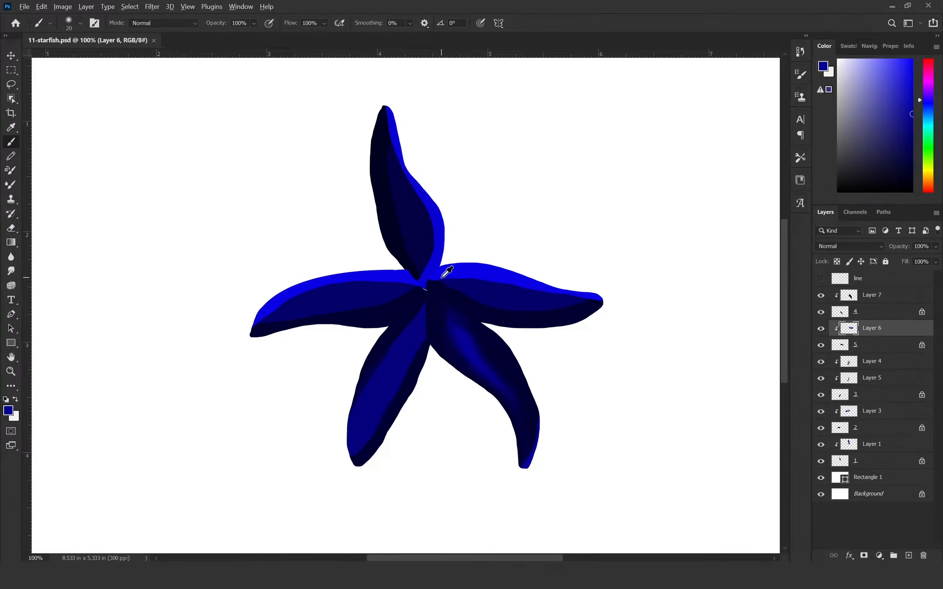
Blend the right arm's highlight and shadow on Layer 6 with sampled blues at 20% brush opacity
{"action": "left_click", "coordinate": [441, 278], "text": "alt"}
{"action": "left_click_drag", "start_coordinate": [435, 279], "coordinate": [469, 279]}
{"action": "key", "text": "2"}
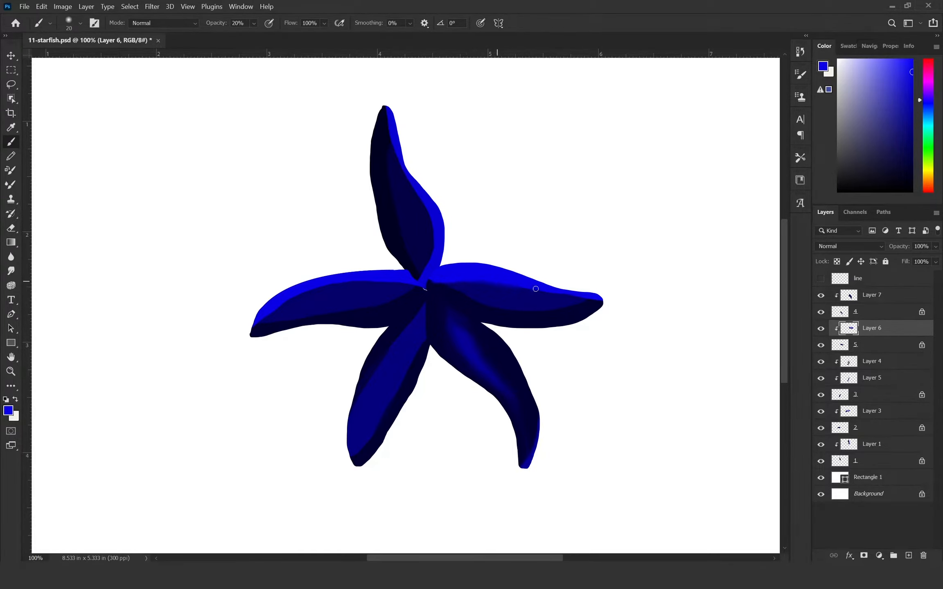
{"action": "left_click", "coordinate": [562, 309], "text": "alt"}
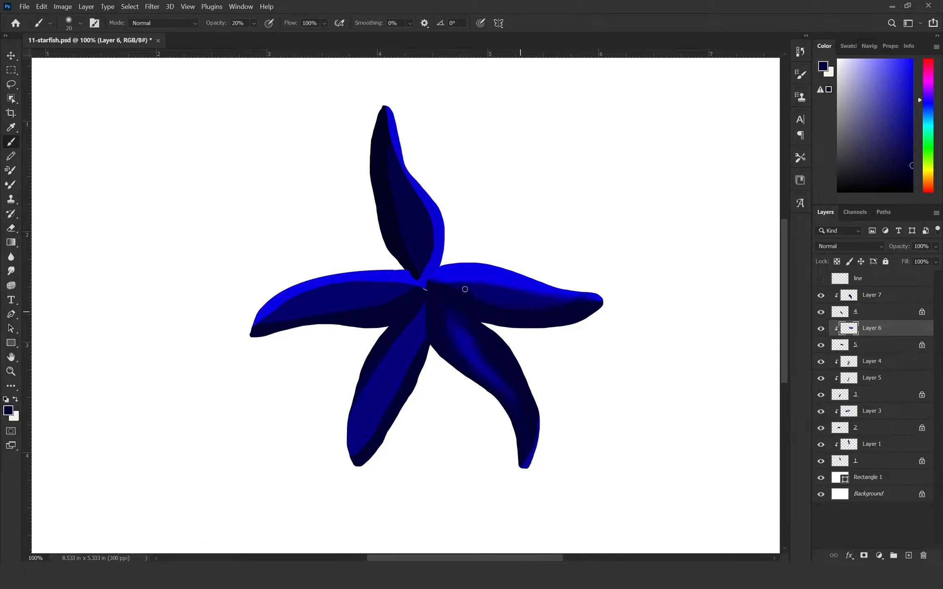
{"action": "left_click", "coordinate": [496, 295], "text": "alt"}
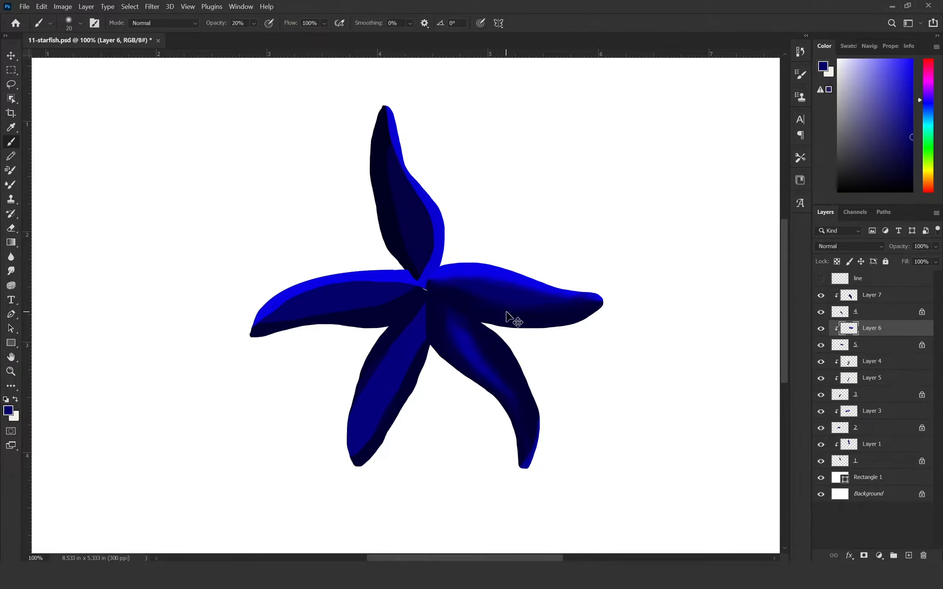
Soften the lower-left arm's shading on Layer 4 with blues sampled from the arm
{"action": "left_click", "coordinate": [871, 361]}
{"action": "left_click", "coordinate": [405, 326], "text": "alt"}
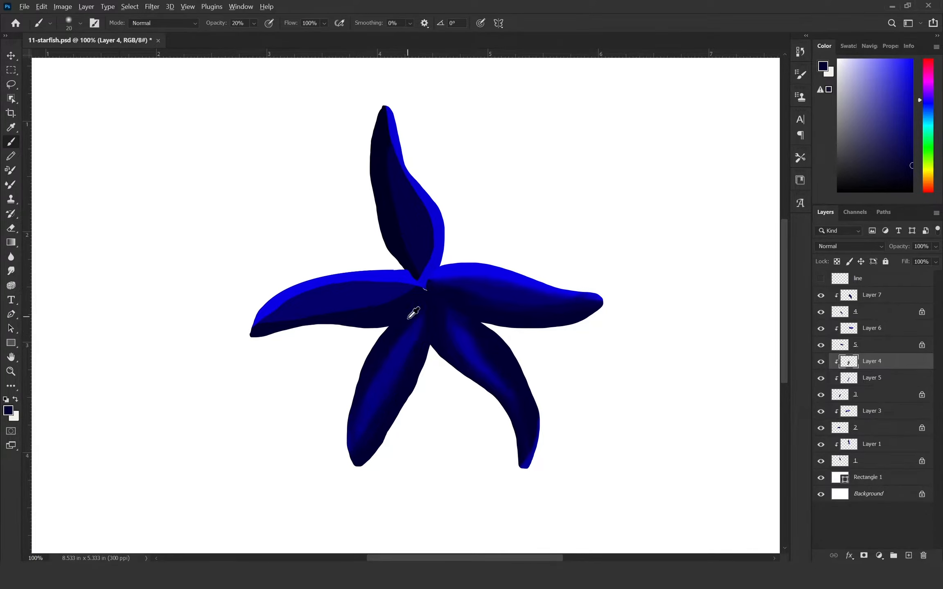
{"action": "left_click", "coordinate": [367, 396], "text": "alt"}
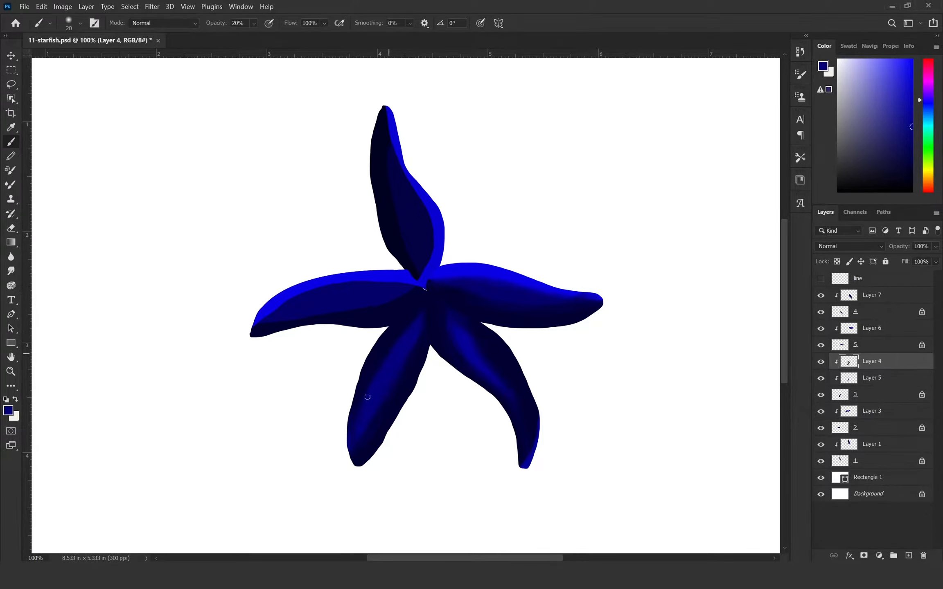
Blend the left arm's shading on Layer 3 with sampled blues, and cover the central gap on layer 2 at 100% opacity
{"action": "left_click", "coordinate": [855, 411]}
{"action": "left_click", "coordinate": [258, 323], "text": "alt"}
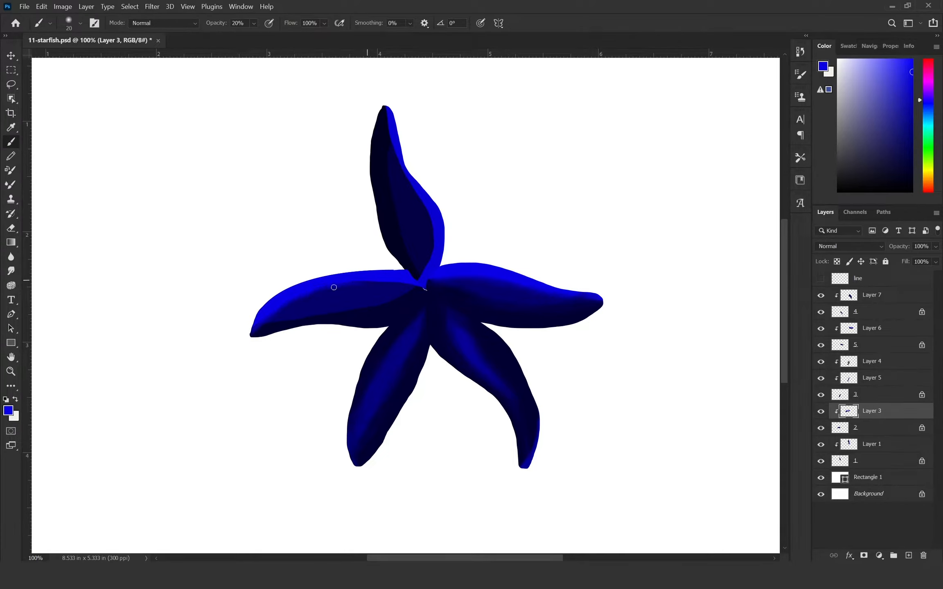
{"action": "left_click", "coordinate": [402, 301], "text": "alt"}
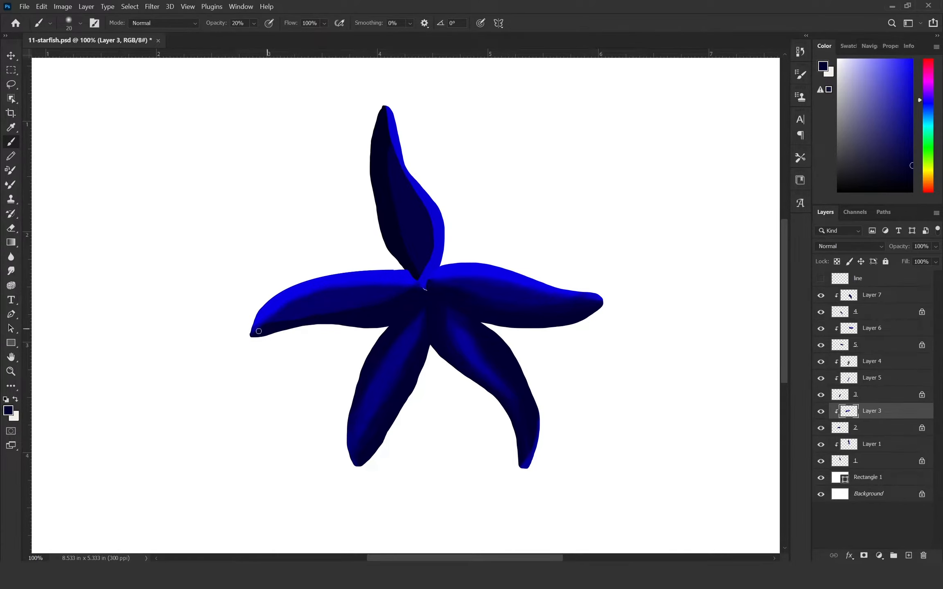
{"action": "key", "text": "0"}
{"action": "key", "text": "alt+bracketleft"}
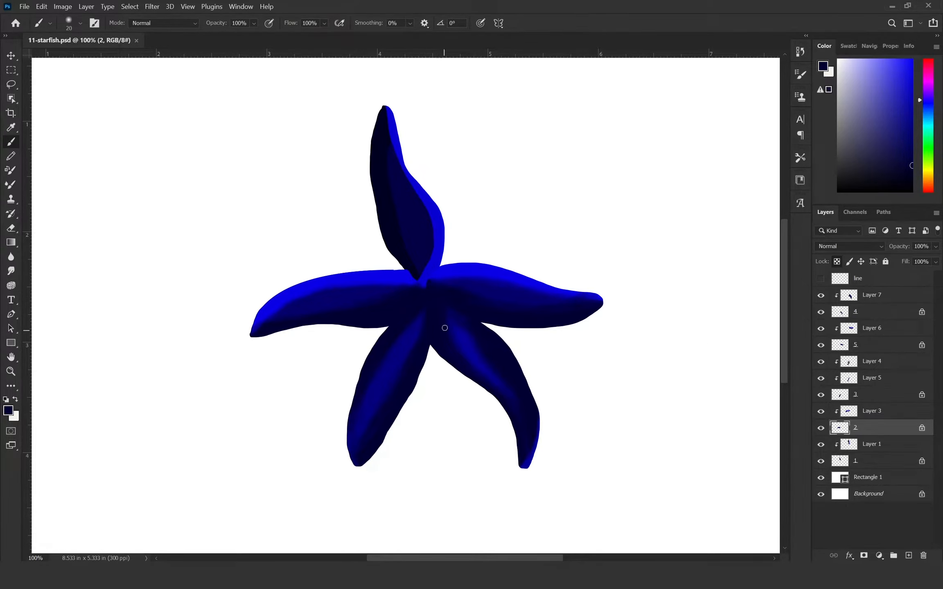
Blend the upper arm's highlight and shadow on Layer 1 with sampled blues at 20% brush opacity
{"action": "key", "text": "alt+bracketleft"}
{"action": "left_click", "coordinate": [384, 139], "text": "alt"}
{"action": "key", "text": "2"}
{"action": "left_click", "coordinate": [425, 261], "text": "alt"}
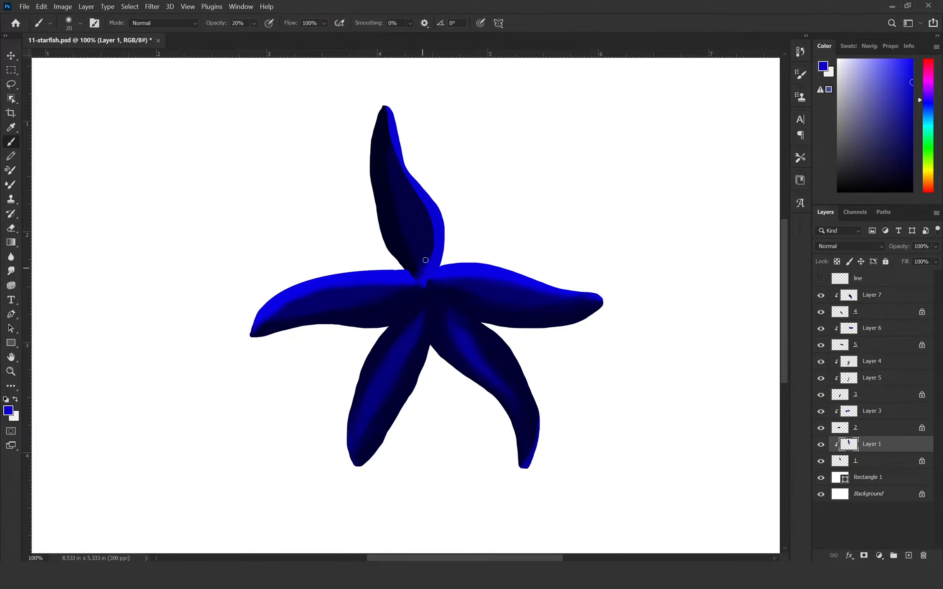
{"action": "left_click_drag", "start_coordinate": [386, 107], "coordinate": [399, 161]}
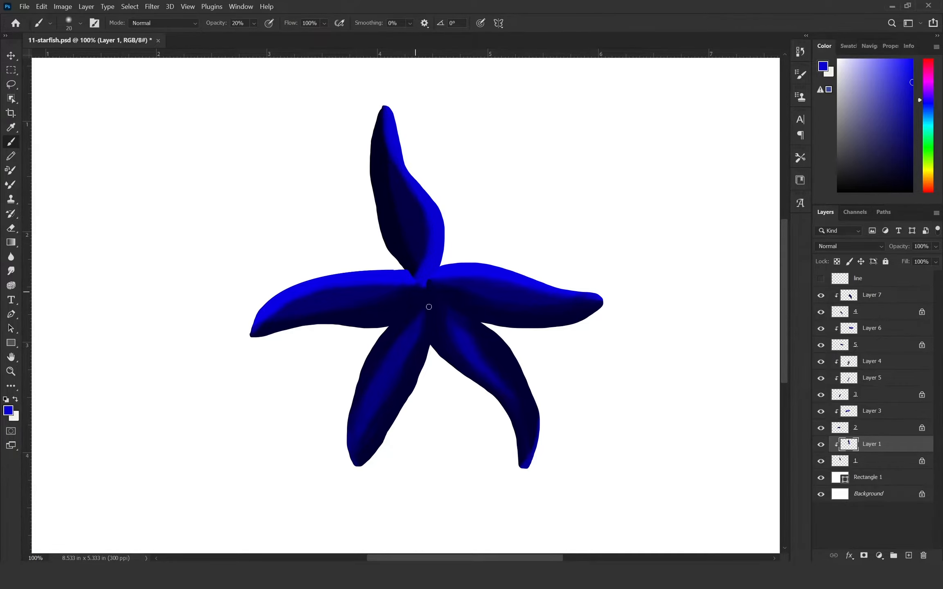
{"action": "left_click", "coordinate": [396, 176], "text": "alt"}
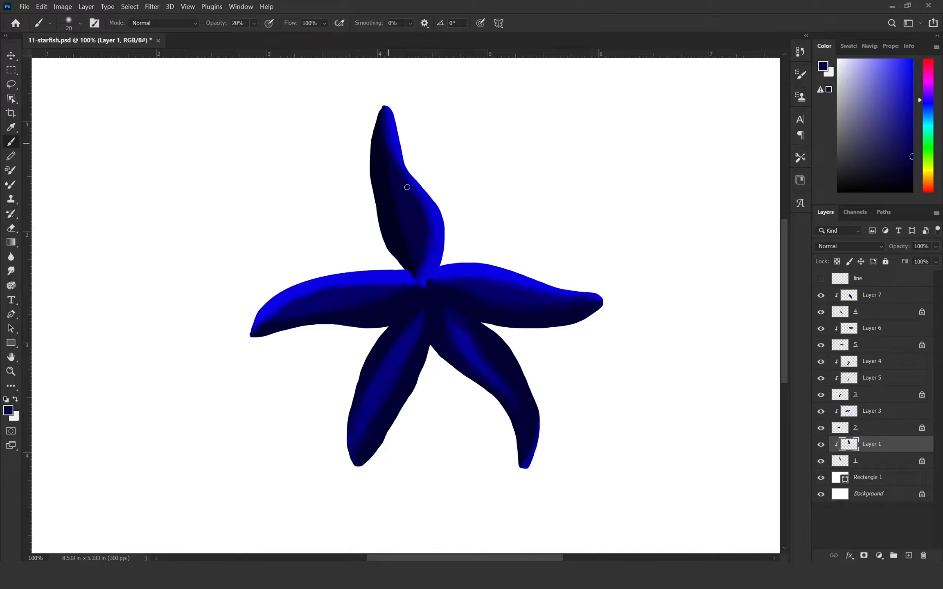
Show the line layer and trace the arms' centre lines in light purple with a size 8 brush on Layer 8
{"action": "left_click", "coordinate": [818, 282]}
{"action": "mouse_move", "coordinate": [384, 109]}
{"action": "left_mouse_down"}
{"action": "mouse_move", "coordinate": [383, 153]}
{"action": "mouse_move", "coordinate": [427, 243]}
{"action": "mouse_move", "coordinate": [426, 288]}
{"action": "mouse_move", "coordinate": [573, 303]}
{"action": "left_mouse_up"}
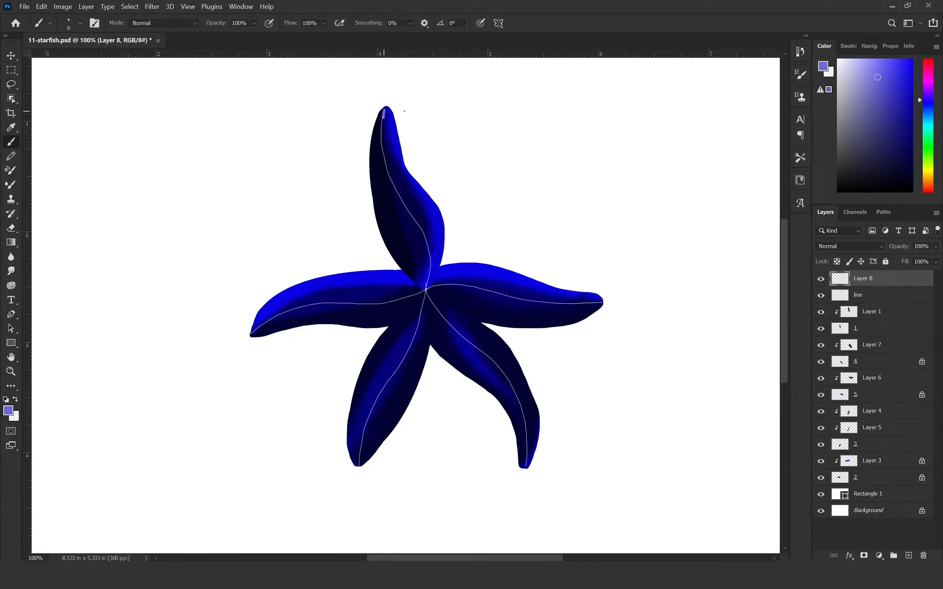
{"action": "mouse_move", "coordinate": [427, 294]}
{"action": "left_mouse_down"}
{"action": "mouse_move", "coordinate": [527, 446]}
{"action": "mouse_move", "coordinate": [525, 466]}
{"action": "mouse_move", "coordinate": [363, 436]}
{"action": "mouse_move", "coordinate": [359, 465]}
{"action": "left_mouse_up"}
{"action": "mouse_move", "coordinate": [252, 335]}
{"action": "left_mouse_down"}
{"action": "mouse_move", "coordinate": [299, 306]}
{"action": "mouse_move", "coordinate": [424, 290]}
{"action": "left_mouse_up"}
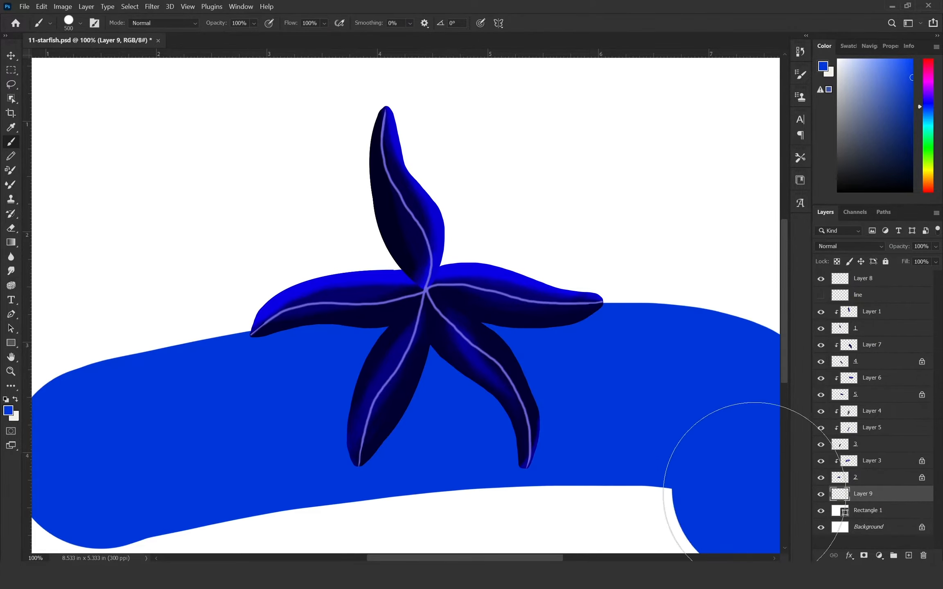
Fill the lower background with bright blue and paint a darker blue band across the middle on a new layer
{"action": "left_click_drag", "start_coordinate": [726, 505], "coordinate": [102, 471]}
{"action": "left_click", "coordinate": [907, 555]}
{"action": "left_click", "coordinate": [912, 111]}
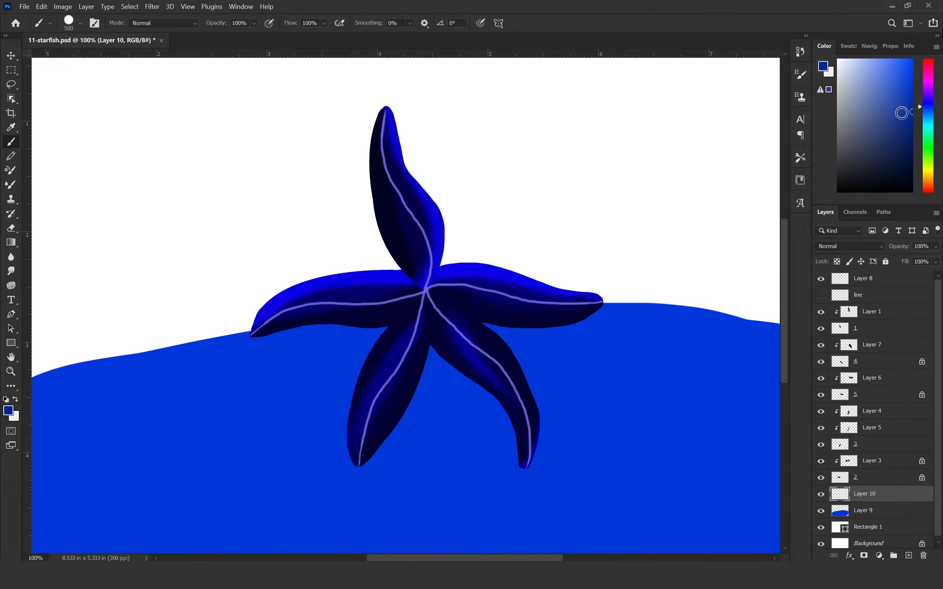
{"action": "left_click_drag", "start_coordinate": [82, 295], "coordinate": [779, 298]}
Paint the upper background on Layer 10 in a darker navy blue
{"action": "left_click", "coordinate": [858, 295]}
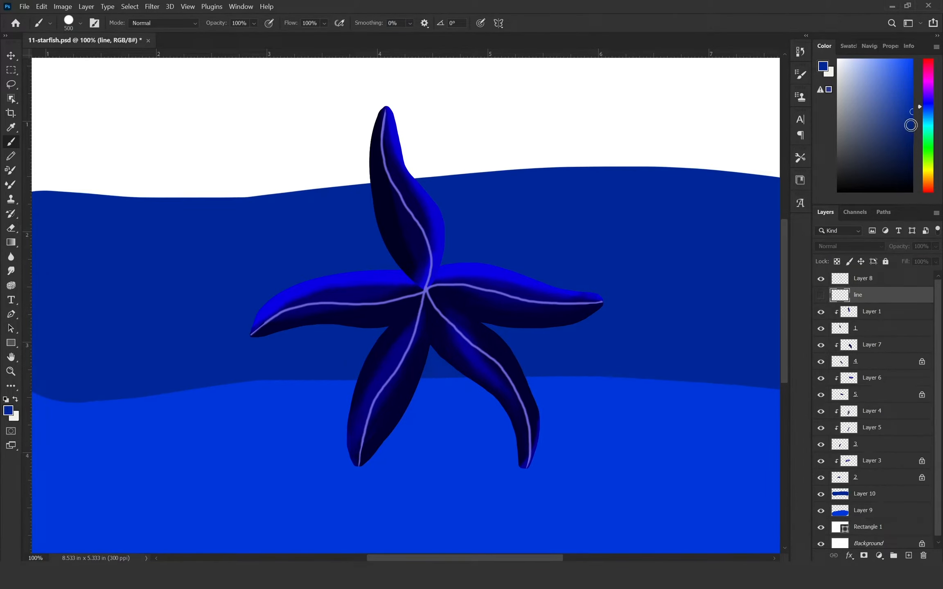
{"action": "left_click", "coordinate": [911, 135]}
{"action": "left_click", "coordinate": [855, 496]}
{"action": "mouse_move", "coordinate": [61, 121]}
{"action": "left_mouse_down"}
{"action": "mouse_move", "coordinate": [269, 107]}
{"action": "mouse_move", "coordinate": [17, 167]}
{"action": "left_mouse_up"}
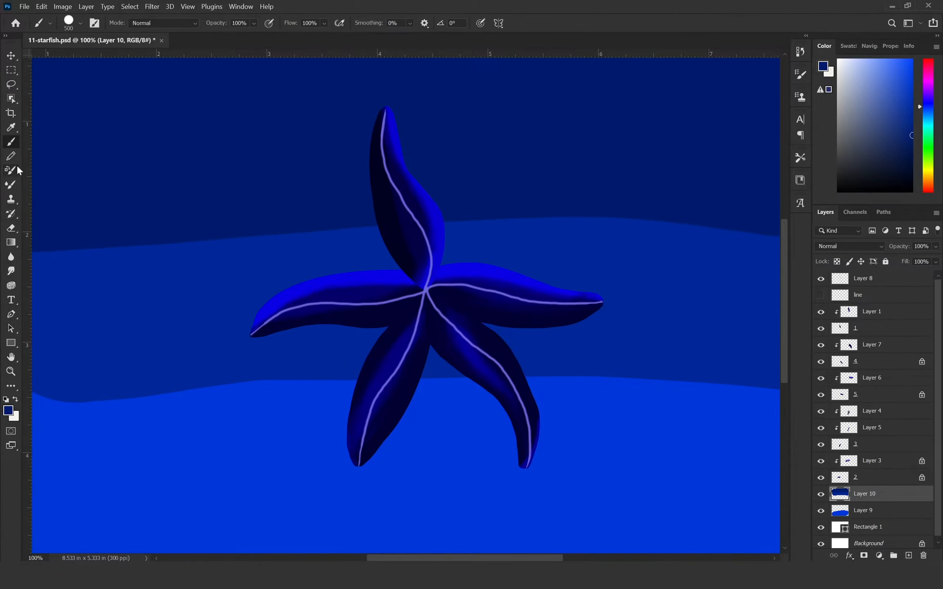
Blend the boundaries between the background bands with a soft brush in sampled blues, and save the file
{"action": "left_click", "coordinate": [84, 419], "text": "alt"}
{"action": "mouse_move", "coordinate": [88, 394]}
{"action": "left_mouse_down"}
{"action": "mouse_move", "coordinate": [59, 398]}
{"action": "mouse_move", "coordinate": [608, 387]}
{"action": "mouse_move", "coordinate": [736, 402]}
{"action": "left_mouse_up"}
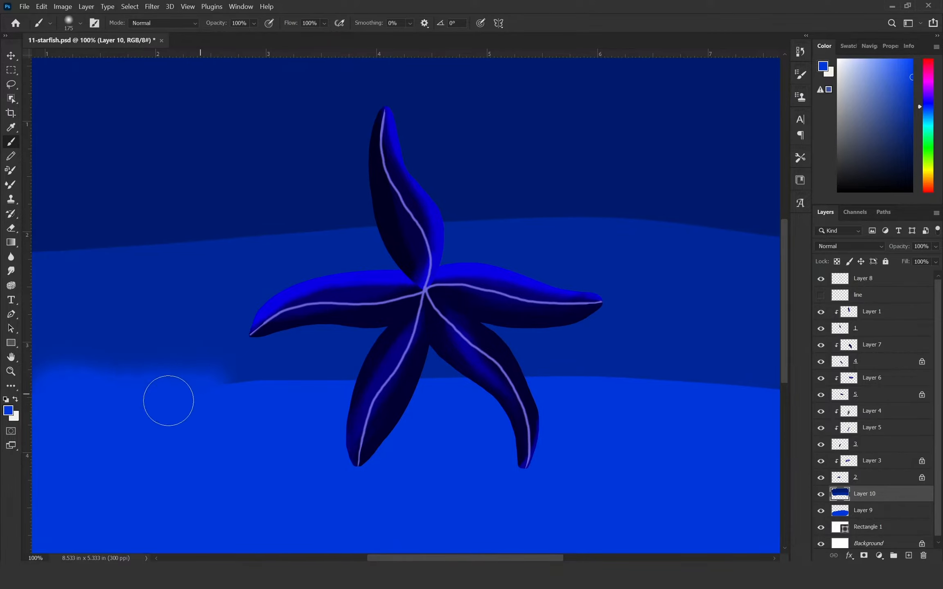
{"action": "mouse_move", "coordinate": [66, 246]}
{"action": "left_mouse_down"}
{"action": "mouse_move", "coordinate": [402, 227]}
{"action": "mouse_move", "coordinate": [771, 258]}
{"action": "left_mouse_up"}
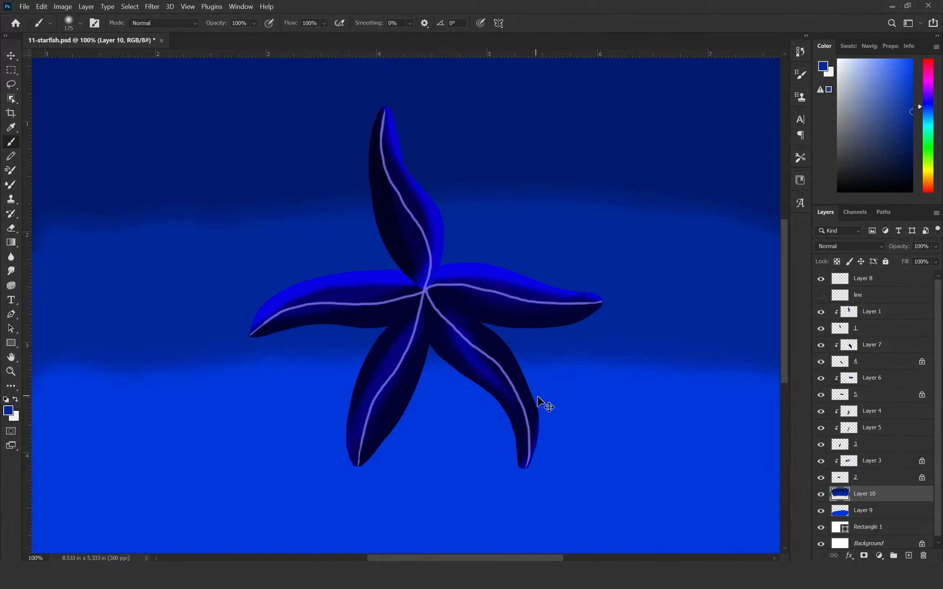
{"action": "left_click", "coordinate": [516, 450], "text": "alt"}
{"action": "mouse_move", "coordinate": [53, 251]}
{"action": "left_mouse_down"}
{"action": "mouse_move", "coordinate": [124, 244]}
{"action": "mouse_move", "coordinate": [63, 274]}
{"action": "mouse_move", "coordinate": [475, 217]}
{"action": "mouse_move", "coordinate": [769, 262]}
{"action": "left_mouse_up"}
{"action": "key", "text": "ctrl+s"}
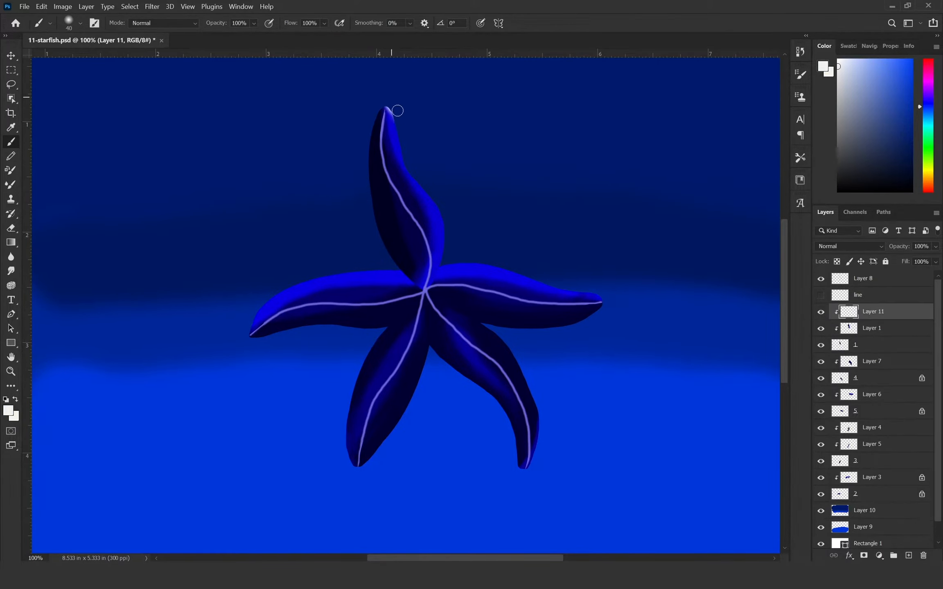
Paint a soft white rim along the upper arm's edges and blend its interior with dark blue at 20% and 40% opacity
{"action": "mouse_move", "coordinate": [395, 111]}
{"action": "left_mouse_down"}
{"action": "mouse_move", "coordinate": [408, 157]}
{"action": "mouse_move", "coordinate": [439, 201]}
{"action": "mouse_move", "coordinate": [444, 259]}
{"action": "left_mouse_up"}
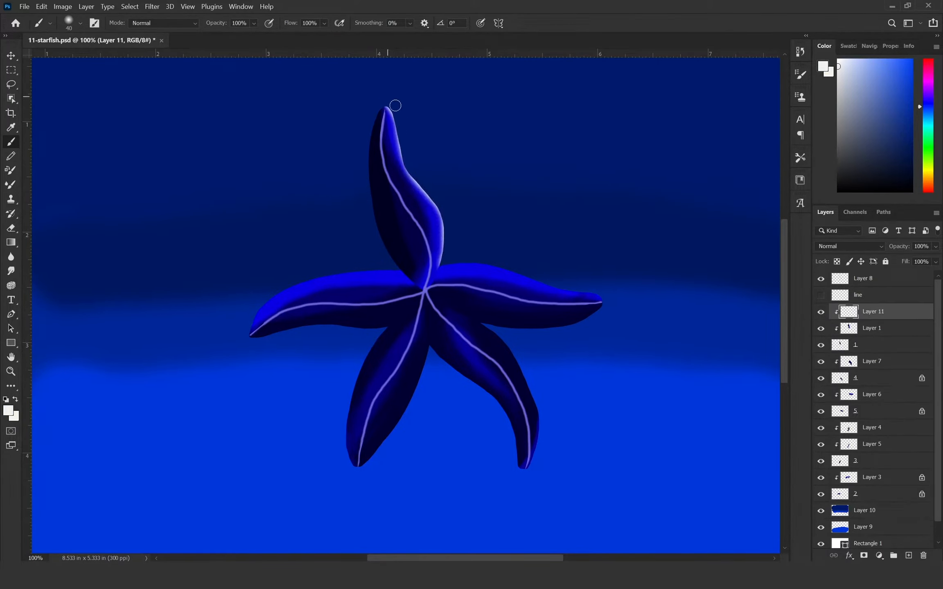
{"action": "mouse_move", "coordinate": [394, 106]}
{"action": "left_mouse_down"}
{"action": "mouse_move", "coordinate": [410, 168]}
{"action": "mouse_move", "coordinate": [375, 135]}
{"action": "mouse_move", "coordinate": [364, 176]}
{"action": "mouse_move", "coordinate": [373, 233]}
{"action": "mouse_move", "coordinate": [410, 283]}
{"action": "left_mouse_up"}
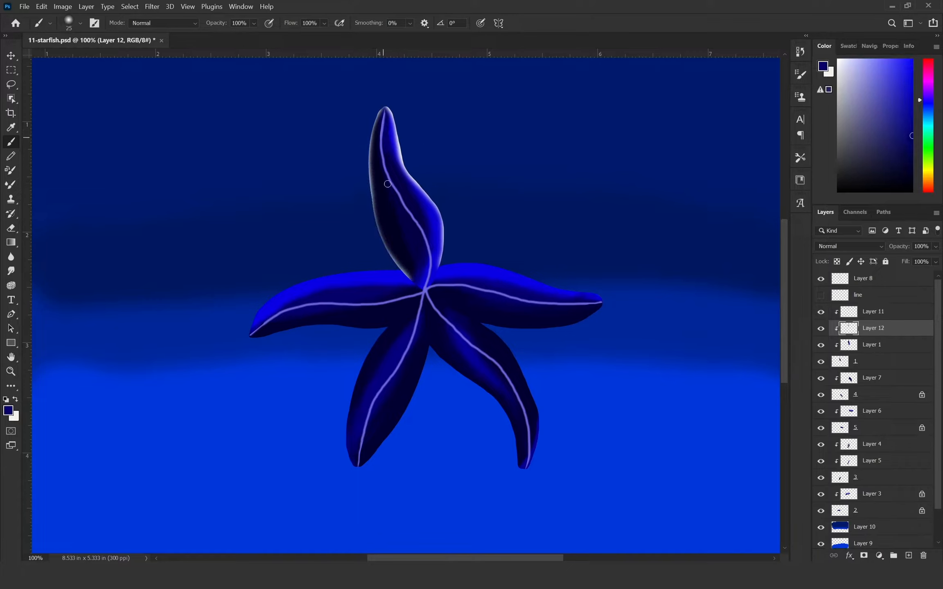
{"action": "key", "text": "2"}
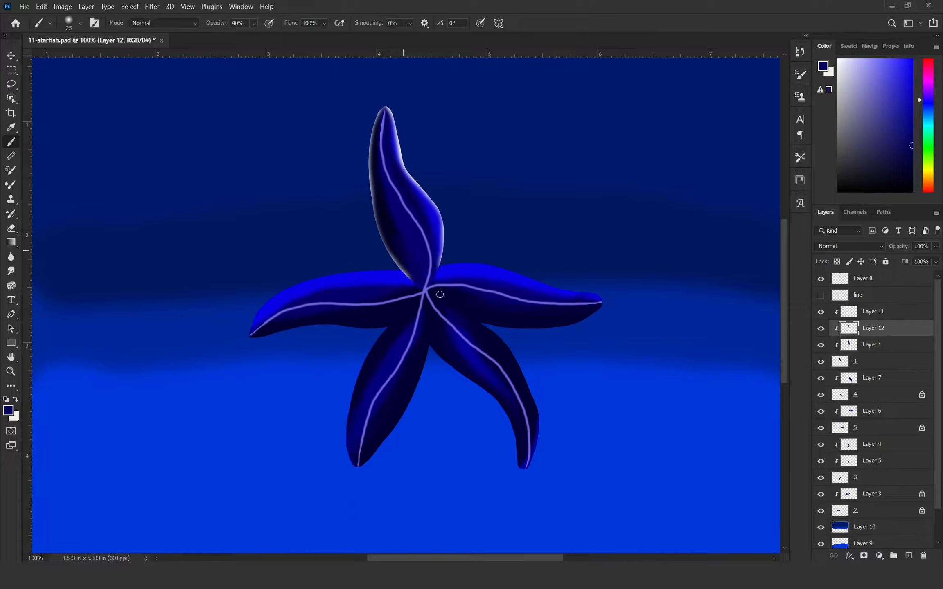
{"action": "left_click", "coordinate": [387, 216], "text": "alt"}
{"action": "key", "text": "4"}
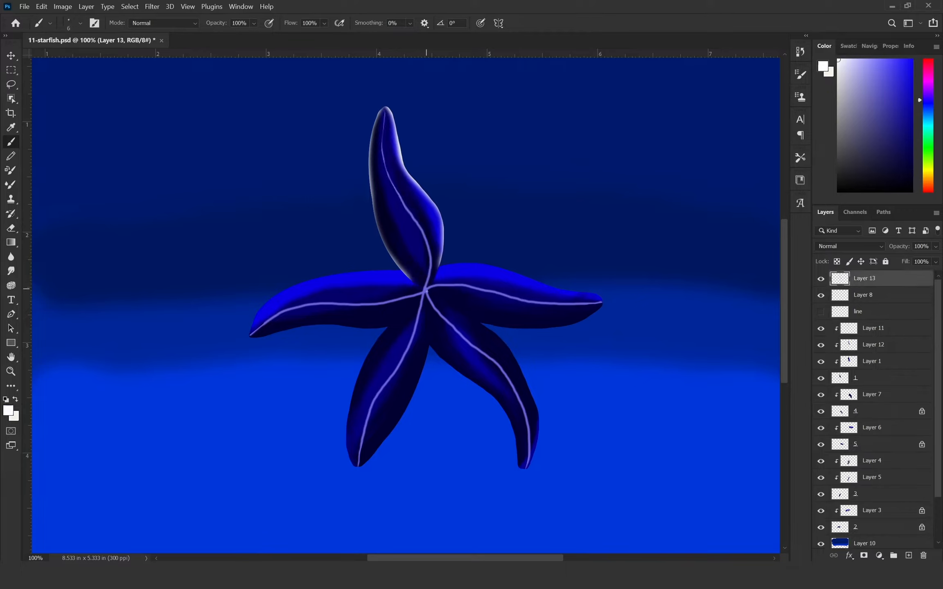
Paint rough white lines over the centre lines of all five arms on Layer 13
{"action": "left_click_drag", "start_coordinate": [424, 290], "coordinate": [423, 232]}
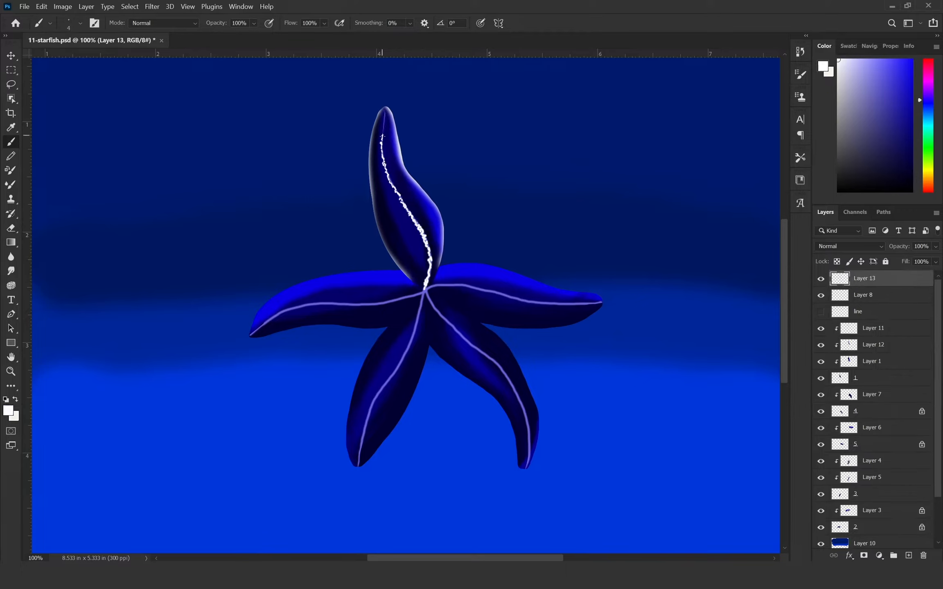
{"action": "left_click_drag", "start_coordinate": [425, 290], "coordinate": [447, 284]}
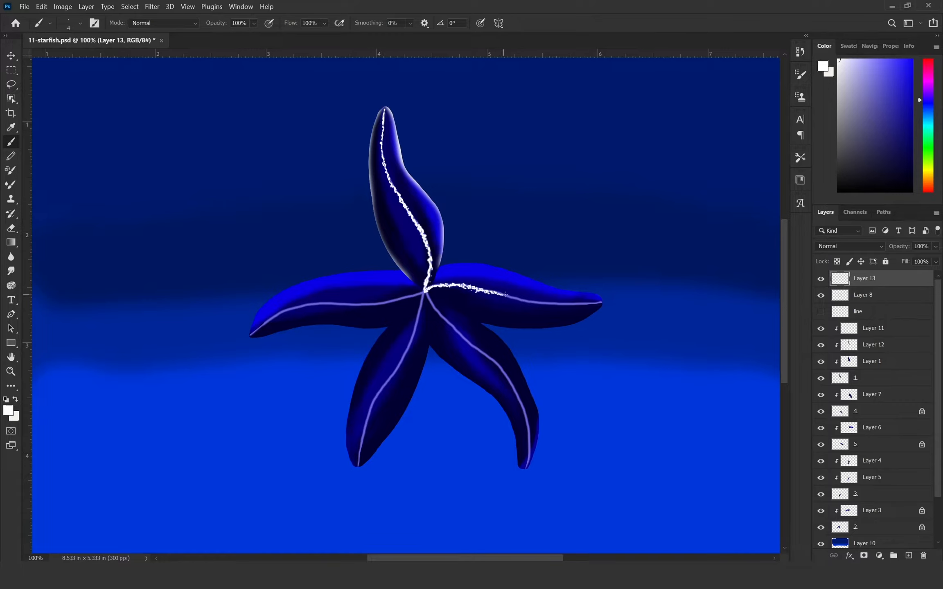
{"action": "left_click_drag", "start_coordinate": [506, 294], "coordinate": [559, 304]}
{"action": "left_click_drag", "start_coordinate": [425, 292], "coordinate": [439, 313]}
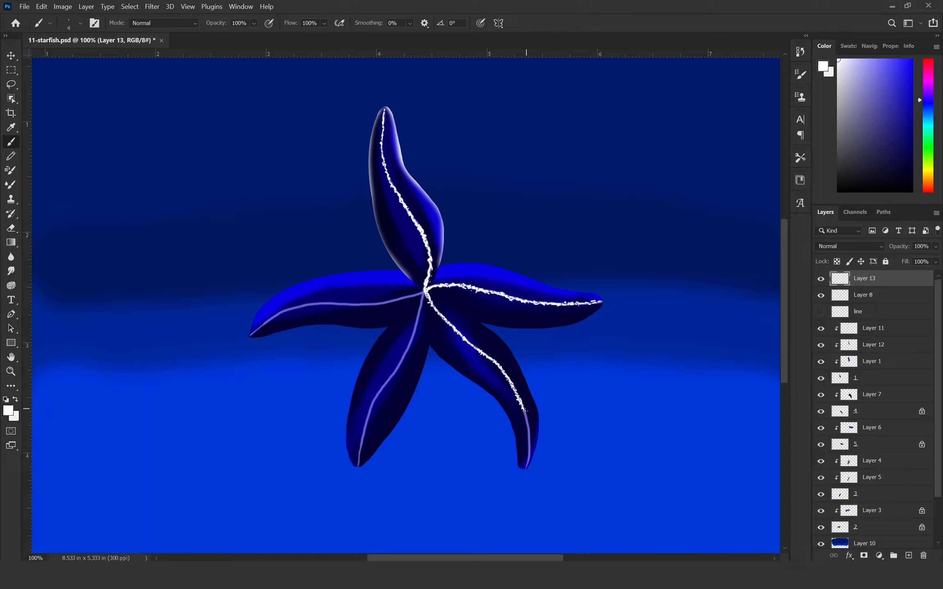
{"action": "left_click_drag", "start_coordinate": [525, 410], "coordinate": [533, 445]}
{"action": "left_click_drag", "start_coordinate": [423, 292], "coordinate": [358, 466]}
{"action": "mouse_move", "coordinate": [420, 292]}
{"action": "left_mouse_down"}
{"action": "mouse_move", "coordinate": [381, 304]}
{"action": "mouse_move", "coordinate": [312, 304]}
{"action": "left_mouse_up"}
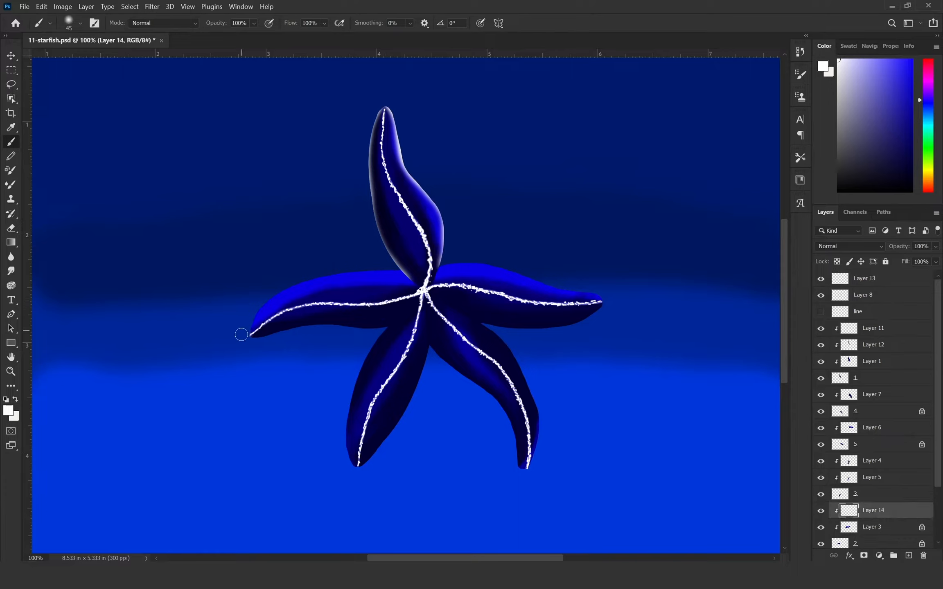
Paint soft white rims on the outer edges of the left and lower-left arms and shade their opposite edges in dark blue
{"action": "mouse_move", "coordinate": [242, 335]}
{"action": "left_mouse_down"}
{"action": "mouse_move", "coordinate": [264, 293]}
{"action": "mouse_move", "coordinate": [253, 308]}
{"action": "mouse_move", "coordinate": [291, 277]}
{"action": "mouse_move", "coordinate": [338, 262]}
{"action": "mouse_move", "coordinate": [323, 269]}
{"action": "mouse_move", "coordinate": [410, 259]}
{"action": "mouse_move", "coordinate": [268, 307]}
{"action": "mouse_move", "coordinate": [256, 298]}
{"action": "mouse_move", "coordinate": [251, 322]}
{"action": "mouse_move", "coordinate": [315, 267]}
{"action": "left_mouse_up"}
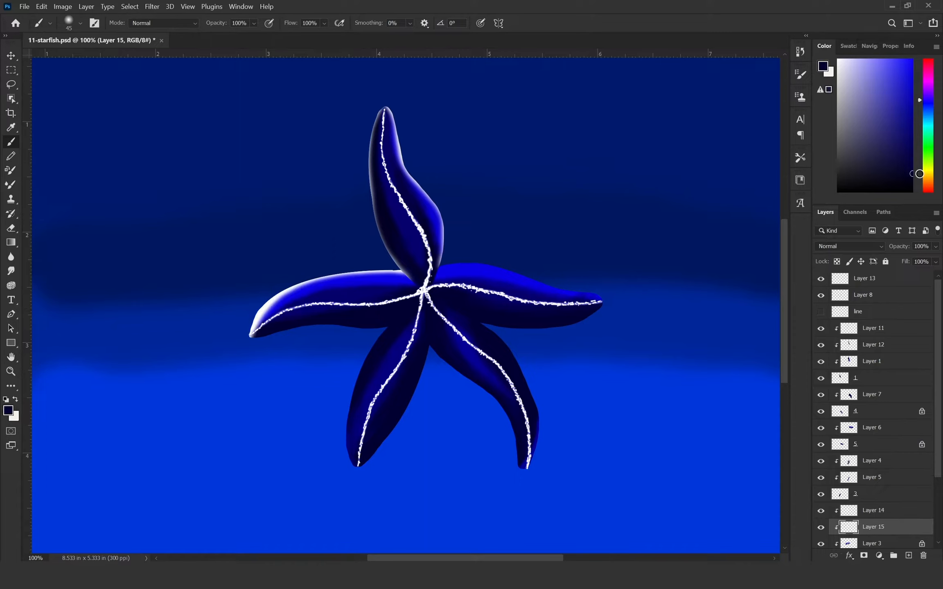
{"action": "left_click_drag", "start_coordinate": [253, 341], "coordinate": [299, 332]}
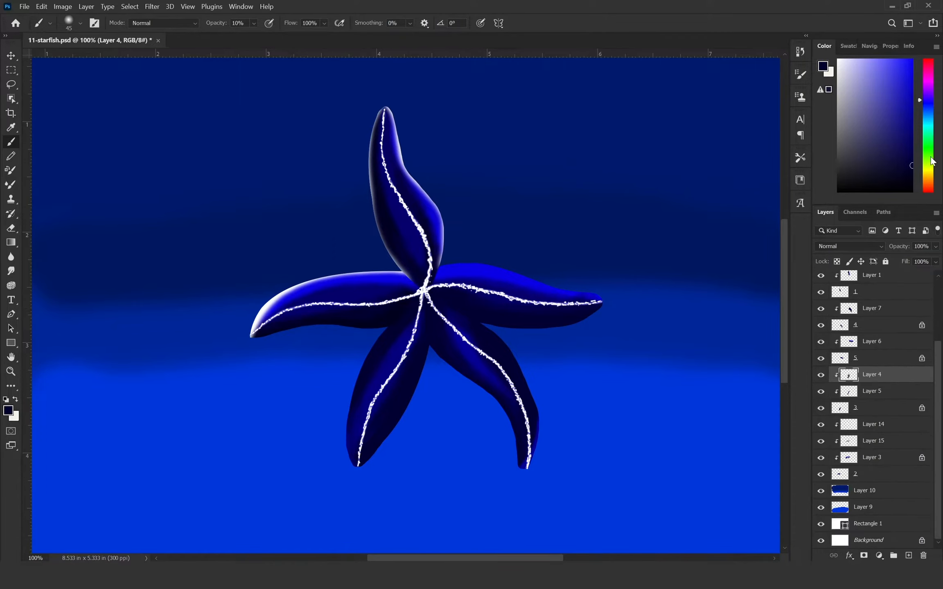
{"action": "left_click", "coordinate": [912, 176]}
{"action": "key", "text": "0"}
{"action": "key", "text": "ctrl+s"}
{"action": "mouse_move", "coordinate": [379, 454]}
{"action": "left_mouse_down"}
{"action": "mouse_move", "coordinate": [425, 359]}
{"action": "mouse_move", "coordinate": [394, 431]}
{"action": "left_mouse_up"}
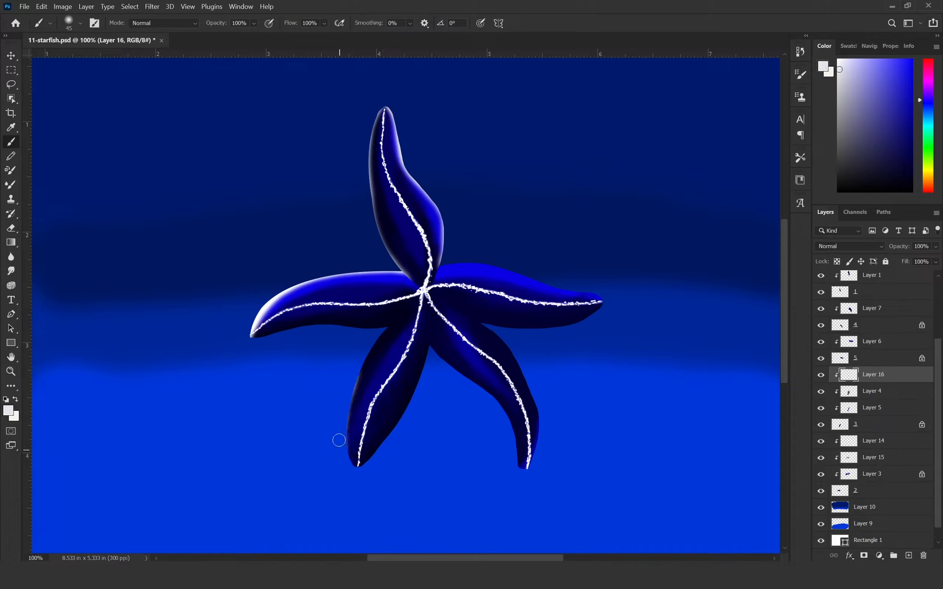
{"action": "mouse_move", "coordinate": [338, 441]}
{"action": "left_mouse_down"}
{"action": "mouse_move", "coordinate": [339, 453]}
{"action": "mouse_move", "coordinate": [354, 375]}
{"action": "left_mouse_up"}
{"action": "key", "text": "v"}
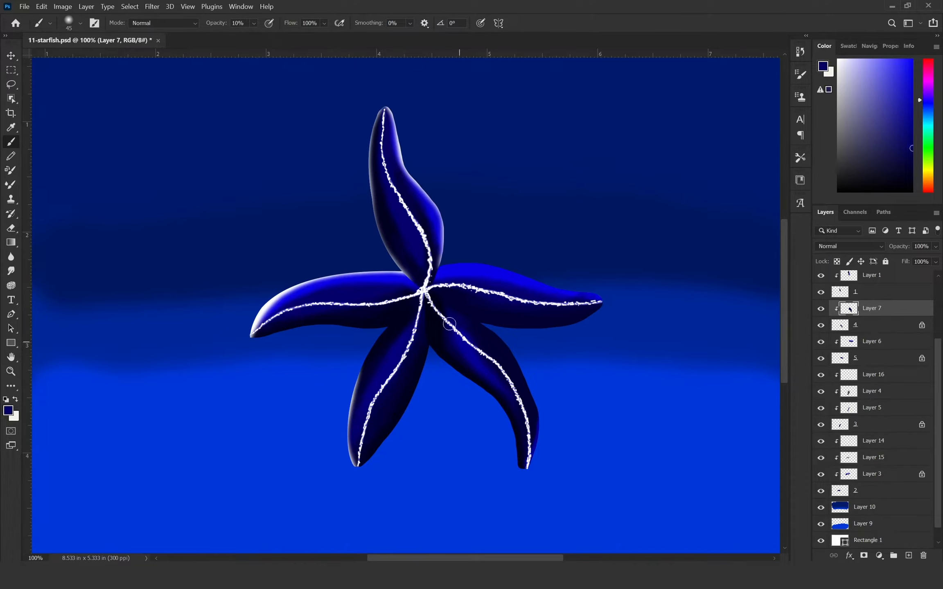
Highlight the lower-right arm's outer edge in light purple and the right arm's upper edge in white on new clipped layers at 100% opacity
{"action": "key", "text": "ctrl+shift+alt+n"}
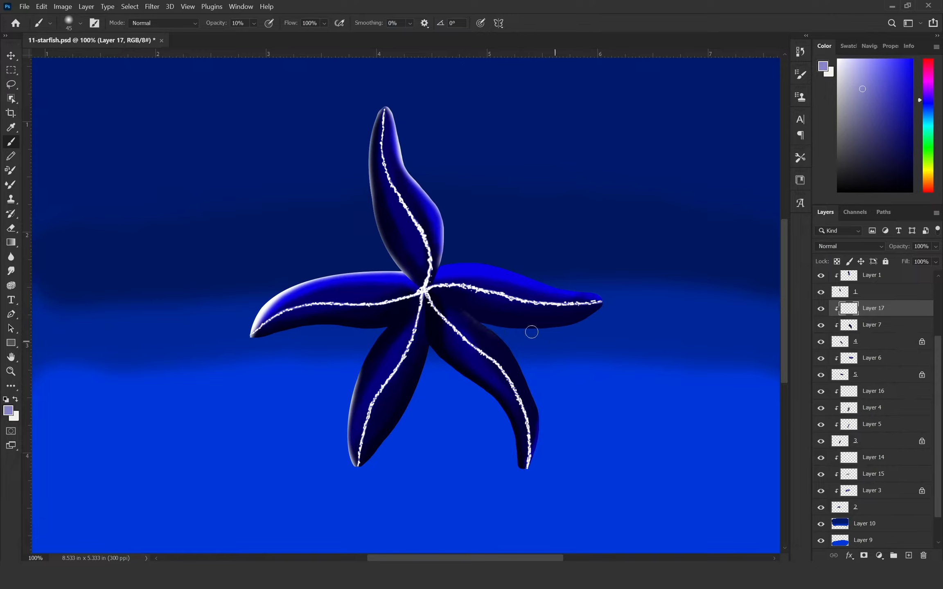
{"action": "key", "text": "0"}
{"action": "mouse_move", "coordinate": [513, 341]}
{"action": "left_mouse_down"}
{"action": "mouse_move", "coordinate": [537, 375]}
{"action": "mouse_move", "coordinate": [544, 415]}
{"action": "left_mouse_up"}
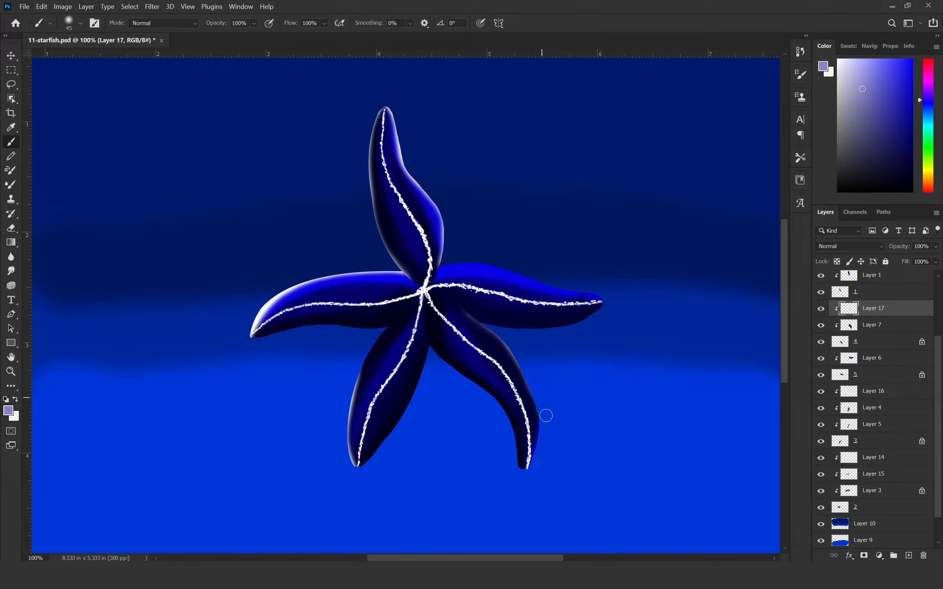
{"action": "left_click_drag", "start_coordinate": [496, 319], "coordinate": [561, 426]}
{"action": "left_click_drag", "start_coordinate": [538, 468], "coordinate": [535, 383]}
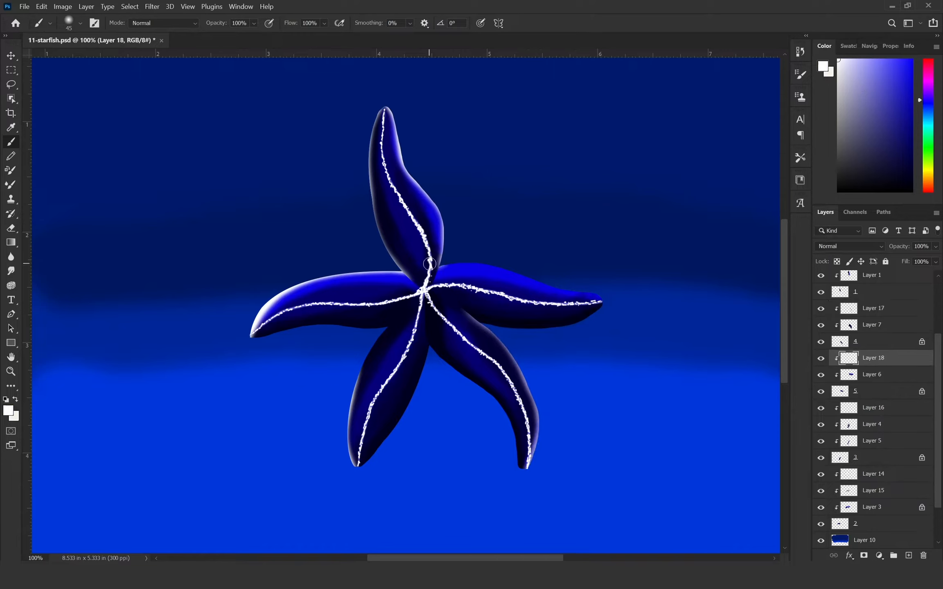
{"action": "mouse_move", "coordinate": [429, 264]}
{"action": "left_mouse_down"}
{"action": "mouse_move", "coordinate": [488, 263]}
{"action": "mouse_move", "coordinate": [599, 302]}
{"action": "left_mouse_up"}
{"action": "left_click_drag", "start_coordinate": [444, 261], "coordinate": [503, 249]}
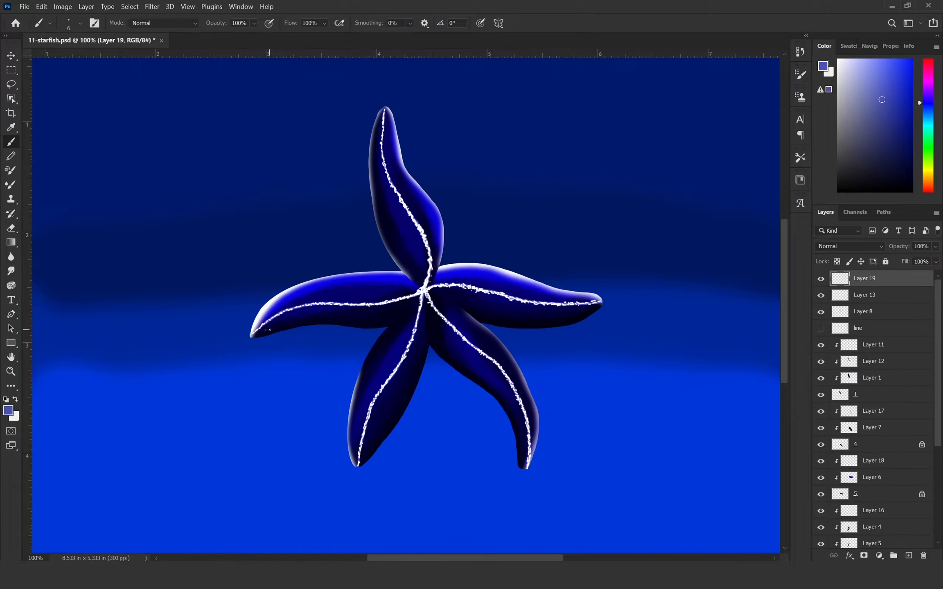
Scatter small muted-blue dots over the left and lower-left arms on Layer 19, and save the file
{"action": "left_click", "coordinate": [270, 330]}
{"action": "left_click", "coordinate": [260, 333]}
{"action": "left_click", "coordinate": [265, 333]}
{"action": "left_click", "coordinate": [270, 327]}
{"action": "left_click", "coordinate": [274, 323]}
{"action": "left_click", "coordinate": [277, 326]}
{"action": "left_click_drag", "start_coordinate": [388, 346], "coordinate": [409, 326]}
{"action": "key", "text": "ctrl+s"}
Dot the lower-right and upper arms with small specks on both sides of their centre lines
{"action": "left_click", "coordinate": [440, 350]}
{"action": "left_click", "coordinate": [446, 354]}
{"action": "left_click", "coordinate": [454, 360]}
{"action": "left_click", "coordinate": [456, 352]}
{"action": "left_click", "coordinate": [462, 360]}
{"action": "left_click", "coordinate": [466, 346]}
{"action": "left_click", "coordinate": [471, 352]}
{"action": "left_click", "coordinate": [475, 356]}
{"action": "left_click", "coordinate": [434, 299]}
{"action": "left_click", "coordinate": [440, 305]}
{"action": "left_click", "coordinate": [446, 311]}
{"action": "left_click", "coordinate": [450, 317]}
{"action": "left_click", "coordinate": [454, 308]}
{"action": "left_click", "coordinate": [462, 314]}
{"action": "left_click_drag", "start_coordinate": [381, 115], "coordinate": [386, 184]}
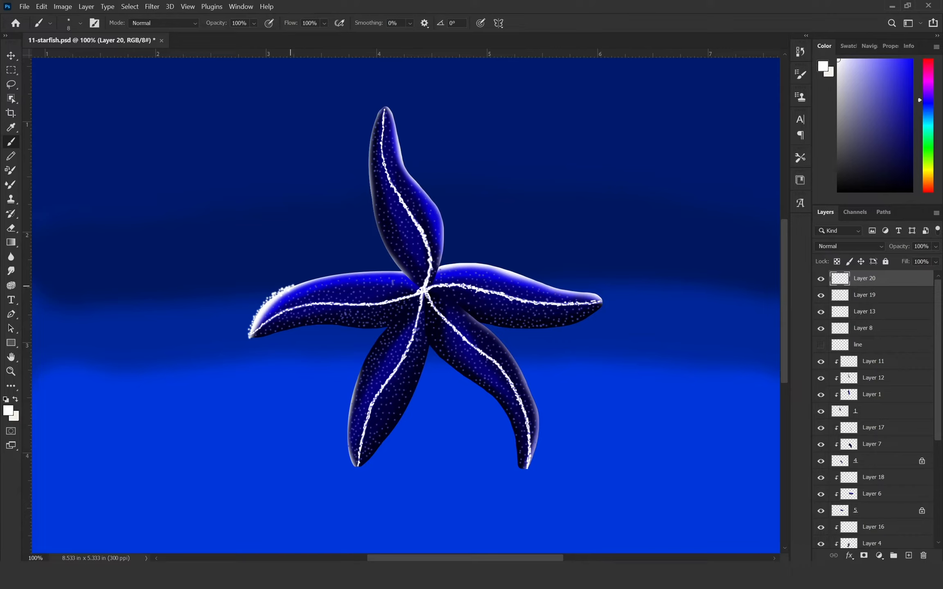
Paint a speckled white border along the upper edges of the left and right arms on Layer 20 with brush sizes 8 and 7
{"action": "left_click_drag", "start_coordinate": [328, 275], "coordinate": [396, 270]}
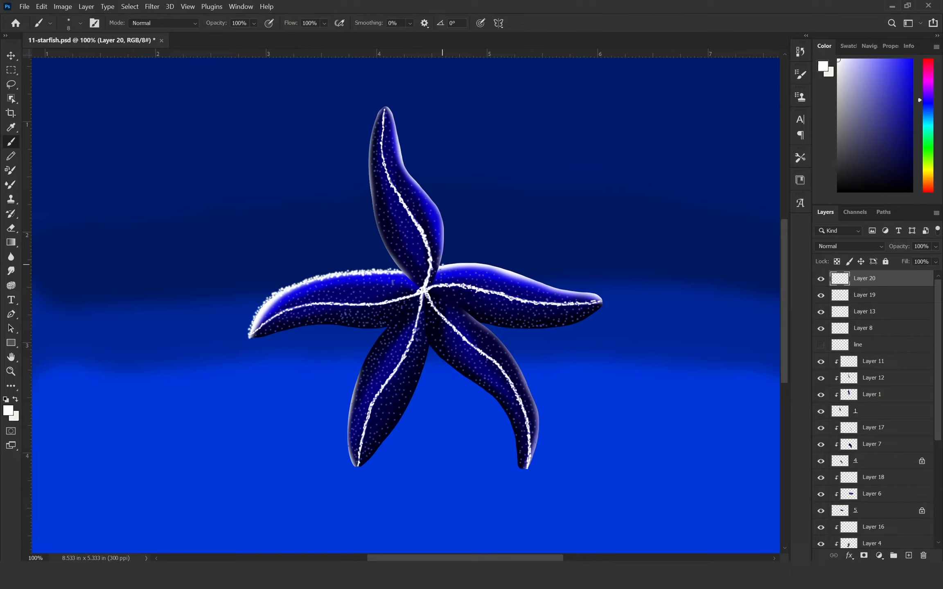
{"action": "key", "text": "bracketleft"}
{"action": "mouse_move", "coordinate": [459, 261]}
{"action": "left_mouse_down"}
{"action": "mouse_move", "coordinate": [594, 295]}
{"action": "mouse_move", "coordinate": [577, 293]}
{"action": "left_mouse_up"}
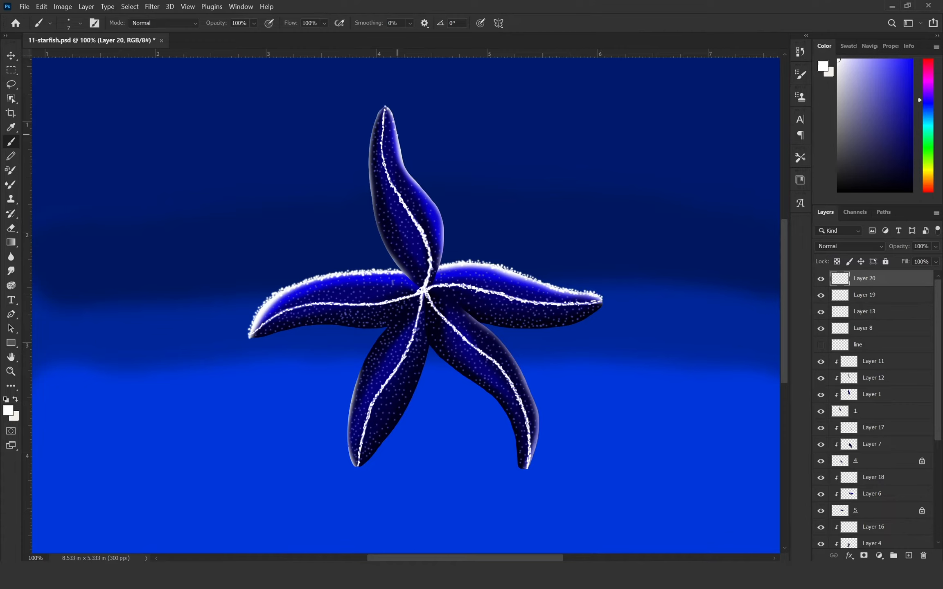
Paint speckled white borders along both edges of the upper arm and the outer edge of the lower-left arm
{"action": "left_click_drag", "start_coordinate": [401, 142], "coordinate": [387, 107]}
{"action": "left_click_drag", "start_coordinate": [407, 171], "coordinate": [423, 192]}
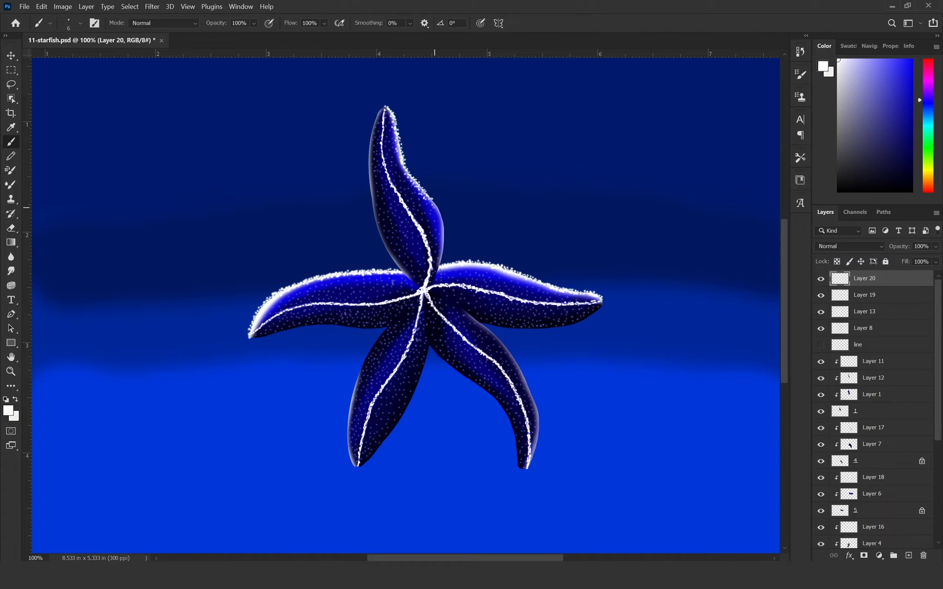
{"action": "left_click_drag", "start_coordinate": [443, 252], "coordinate": [439, 263]}
{"action": "left_click_drag", "start_coordinate": [436, 214], "coordinate": [443, 225]}
{"action": "left_click_drag", "start_coordinate": [373, 133], "coordinate": [371, 183]}
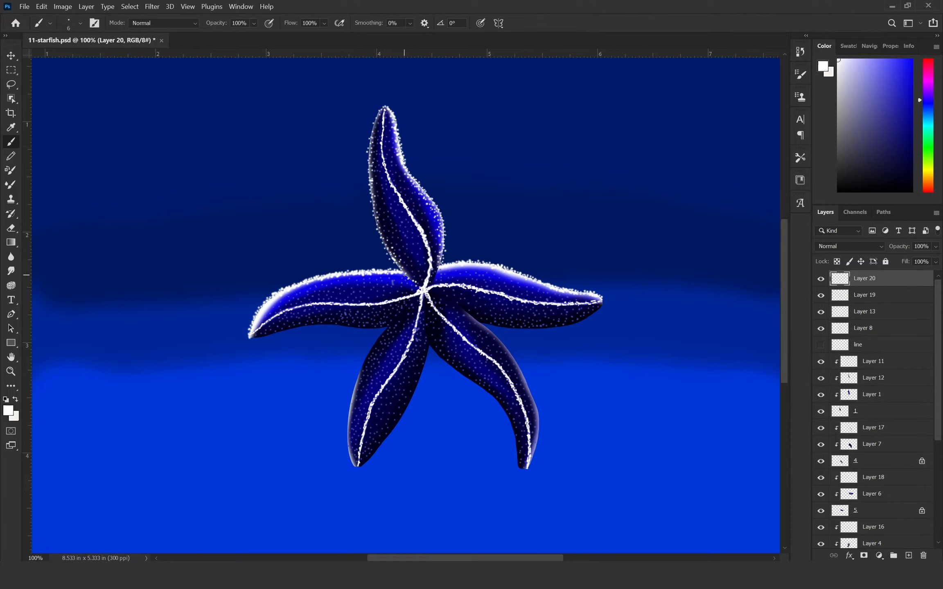
{"action": "mouse_move", "coordinate": [355, 466]}
{"action": "left_mouse_down"}
{"action": "mouse_move", "coordinate": [354, 388]}
{"action": "mouse_move", "coordinate": [380, 336]}
{"action": "mouse_move", "coordinate": [385, 353]}
{"action": "left_mouse_up"}
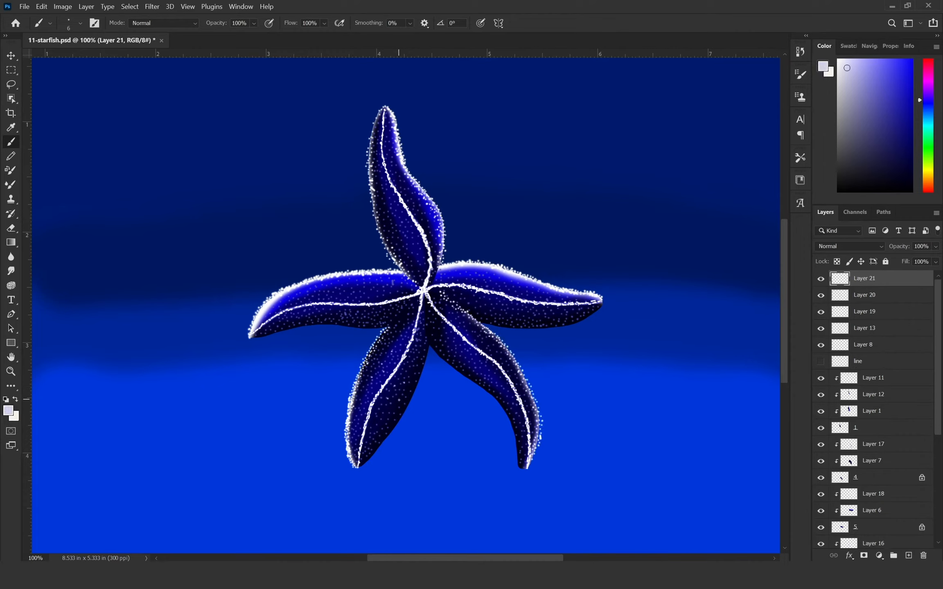
Add larger pale lavender dots across the lower-left arm on Layer 21
{"action": "left_click", "coordinate": [373, 384]}
{"action": "left_click", "coordinate": [382, 377]}
{"action": "left_click", "coordinate": [398, 349]}
{"action": "left_click", "coordinate": [385, 420]}
{"action": "left_click", "coordinate": [378, 412]}
{"action": "left_click", "coordinate": [394, 395]}
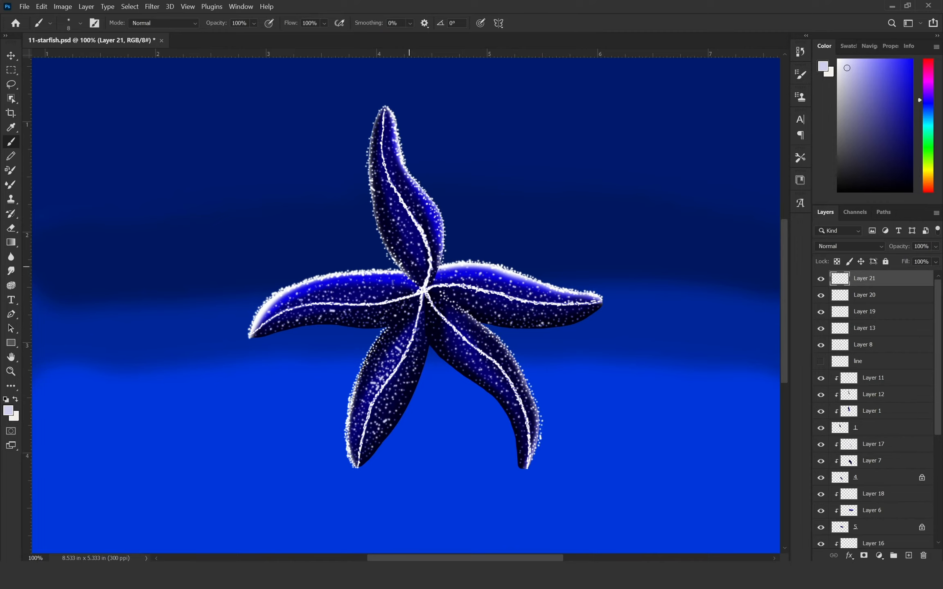
Add a new layer above the line layer, enlarge the brush to 25, and sample a colour near the starfish's centre
{"action": "left_click", "coordinate": [863, 360]}
{"action": "key", "text": "ctrl+shift+alt+n"}
{"action": "key", "text": "]"}
{"action": "key", "text": "]"}
{"action": "key", "text": "]"}
{"action": "key", "text": "]"}
{"action": "key", "text": "]"}
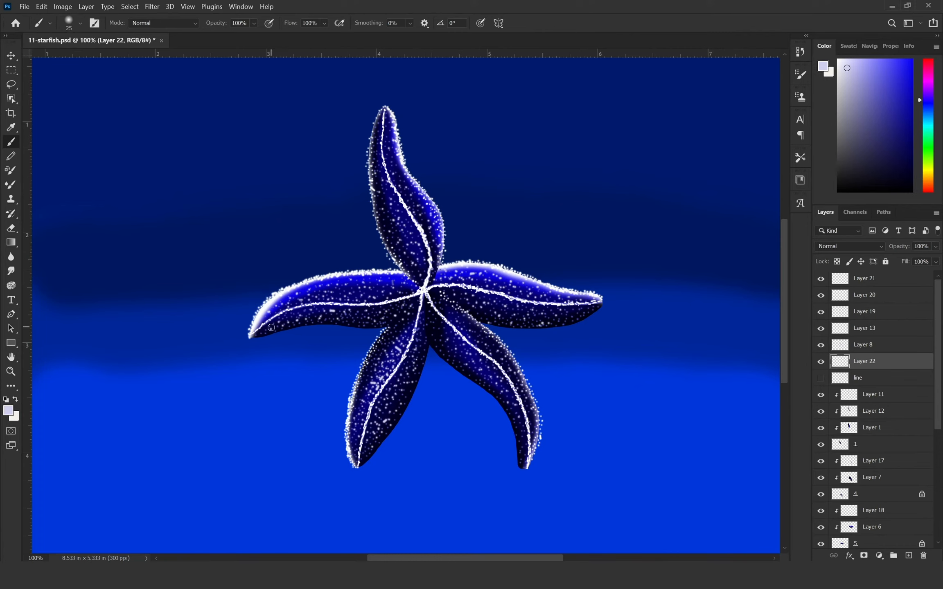
{"action": "left_click", "coordinate": [425, 275], "text": "alt"}
{"action": "right_click", "coordinate": [438, 164]}
{"action": "key", "text": "Escape"}
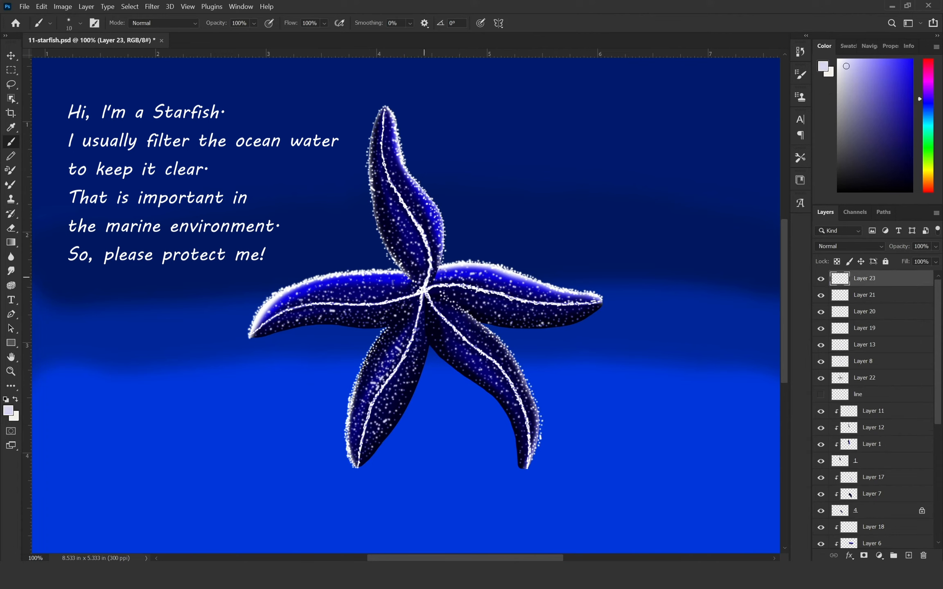
Paint soft pale lavender dabs around the point where the arms meet on Layer 23, enlarging the brush to 15
{"action": "left_click", "coordinate": [413, 289]}
{"action": "left_click", "coordinate": [424, 281]}
{"action": "left_click", "coordinate": [433, 297]}
{"action": "left_click", "coordinate": [428, 306]}
{"action": "key", "text": "bracketright"}
{"action": "key", "text": "bracketright"}
{"action": "left_click", "coordinate": [437, 292]}
{"action": "left_click", "coordinate": [421, 311]}
{"action": "key", "text": "bracketleft"}
{"action": "left_click", "coordinate": [411, 292]}
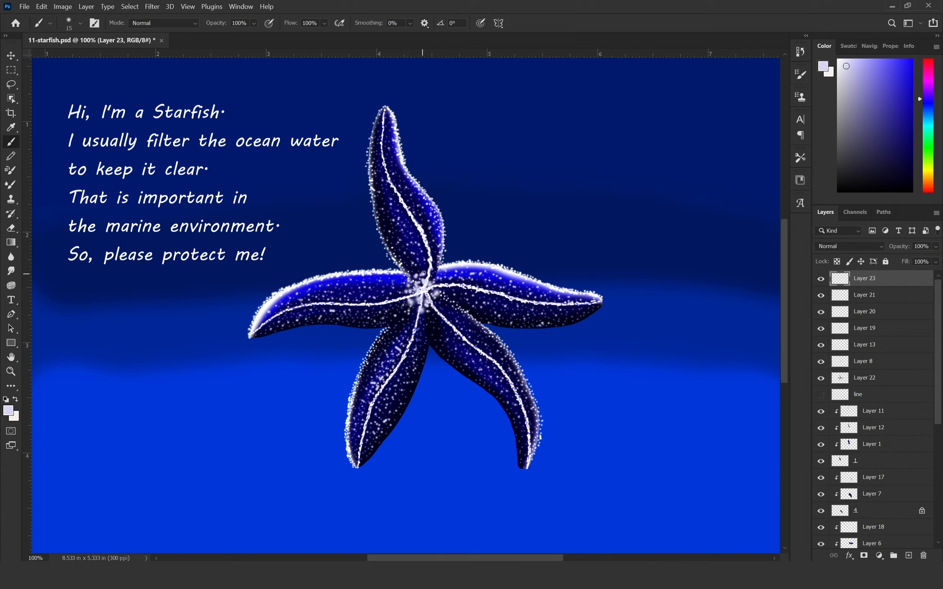
Widen and fill the central cluster with more size 15 lavender dabs reaching the base of each arm
{"action": "left_click", "coordinate": [438, 281]}
{"action": "left_click", "coordinate": [449, 292]}
{"action": "left_click", "coordinate": [412, 309]}
{"action": "left_click", "coordinate": [420, 266]}
{"action": "left_click", "coordinate": [446, 274]}
{"action": "left_click", "coordinate": [438, 308]}
{"action": "left_click", "coordinate": [435, 299]}
{"action": "left_click", "coordinate": [417, 288]}
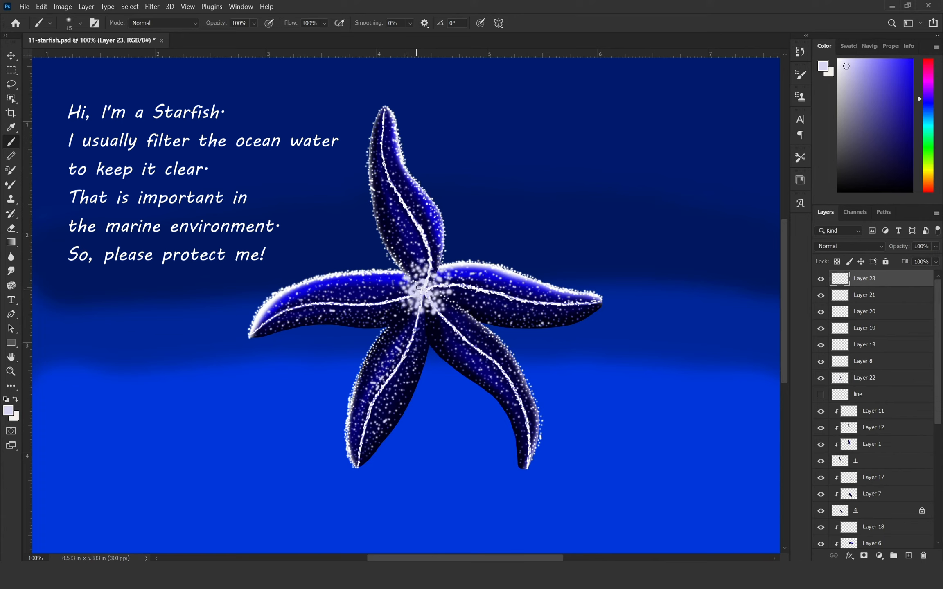
{"action": "left_click", "coordinate": [427, 304]}
{"action": "left_click", "coordinate": [438, 294]}
{"action": "left_click", "coordinate": [430, 281]}
{"action": "left_click", "coordinate": [405, 296]}
{"action": "left_click", "coordinate": [404, 304]}
Reduce the brush to 8 and add smaller dabs around the central cluster's rim, switching to a deeper lavender
{"action": "key", "text": "bracketleft"}
{"action": "key", "text": "bracketleft"}
{"action": "key", "text": "bracketleft"}
{"action": "left_click", "coordinate": [420, 270]}
{"action": "left_click", "coordinate": [438, 292]}
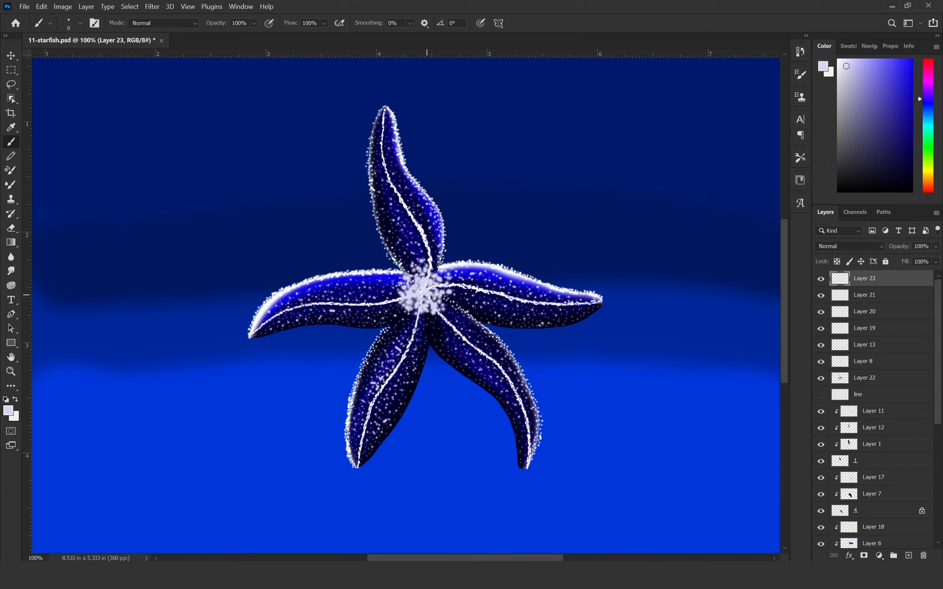
{"action": "left_click", "coordinate": [427, 313]}
{"action": "left_click", "coordinate": [861, 80]}
{"action": "left_click", "coordinate": [414, 316]}
{"action": "left_click", "coordinate": [425, 273]}
{"action": "left_click", "coordinate": [412, 273]}
{"action": "left_click", "coordinate": [424, 264]}
{"action": "left_click", "coordinate": [434, 267]}
{"action": "left_click", "coordinate": [447, 298]}
{"action": "left_click", "coordinate": [444, 299]}
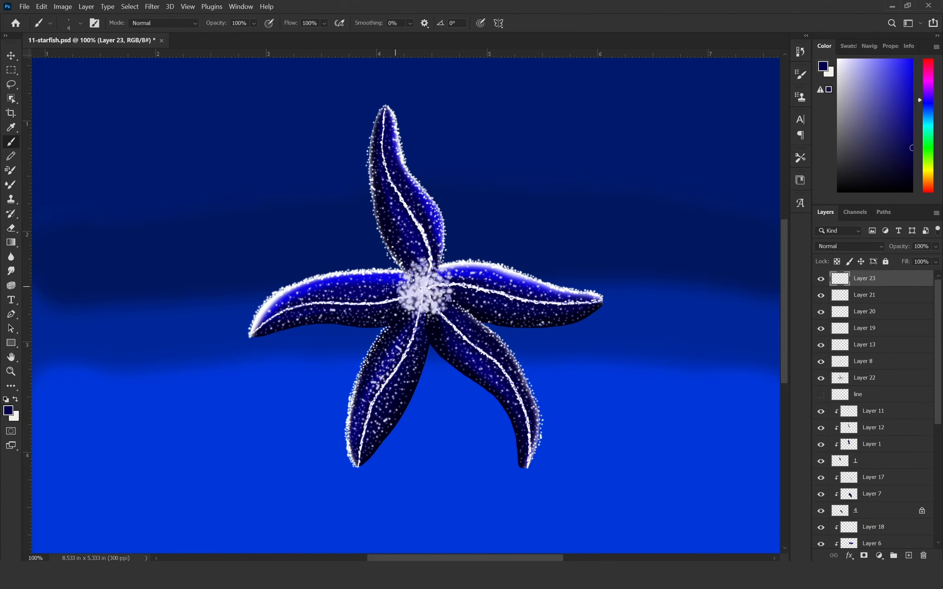
Pick a bright blue and add small dots within the central lavender cluster
{"action": "left_click", "coordinate": [911, 79]}
{"action": "left_click", "coordinate": [440, 298]}
{"action": "left_click", "coordinate": [436, 305]}
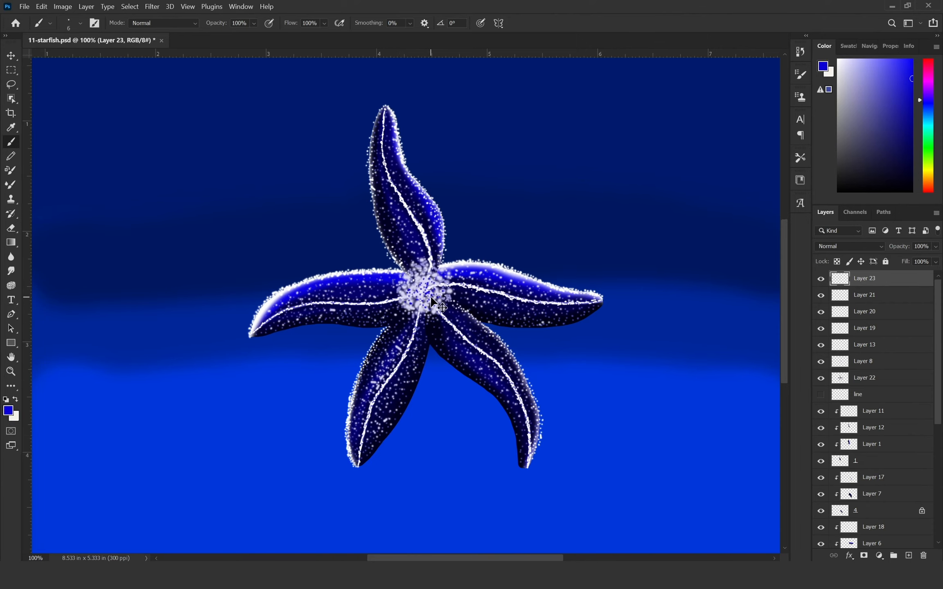